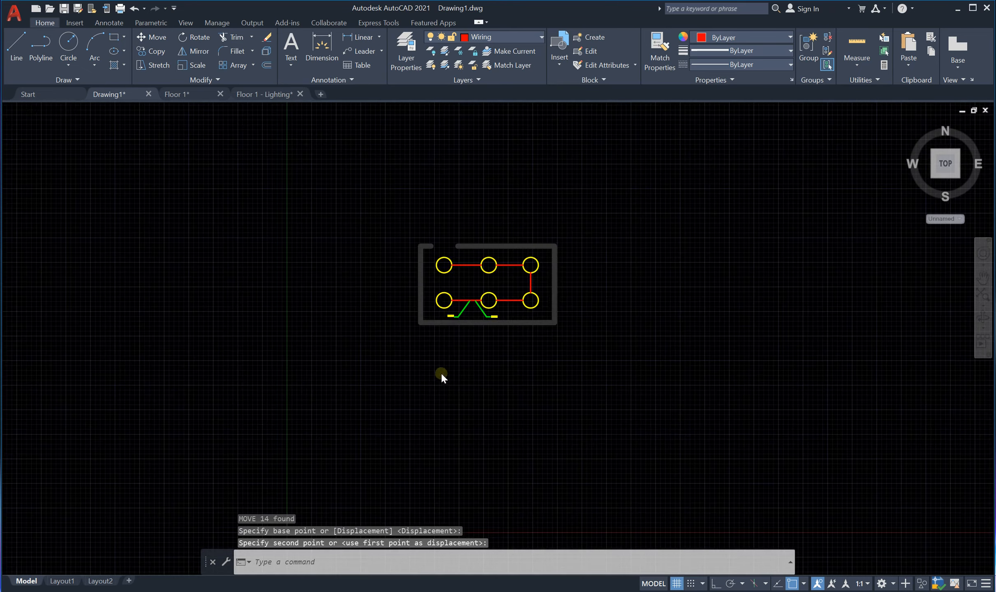
scroll(444, 376, "down", 5)
scroll(493, 371, "up", 5)
scroll(372, 297, "down", 2)
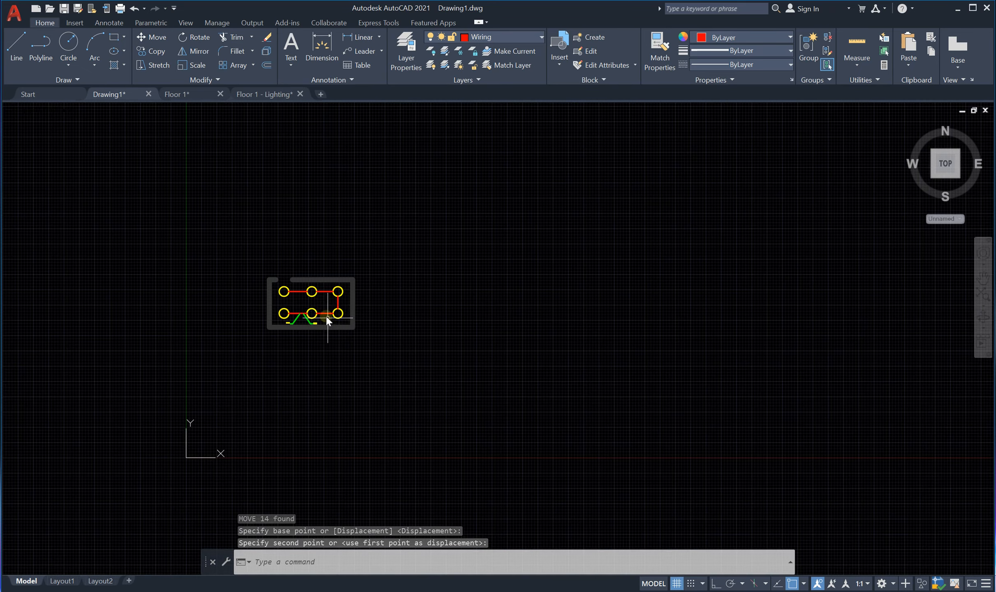
scroll(416, 322, "up", 2)
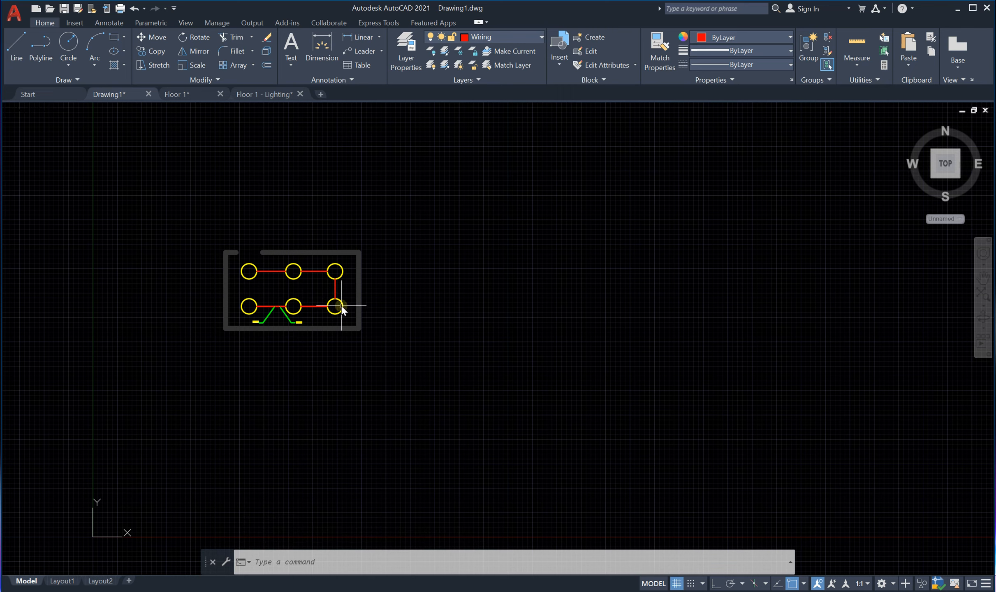
scroll(306, 286, "down", 2)
scroll(401, 278, "up", 4)
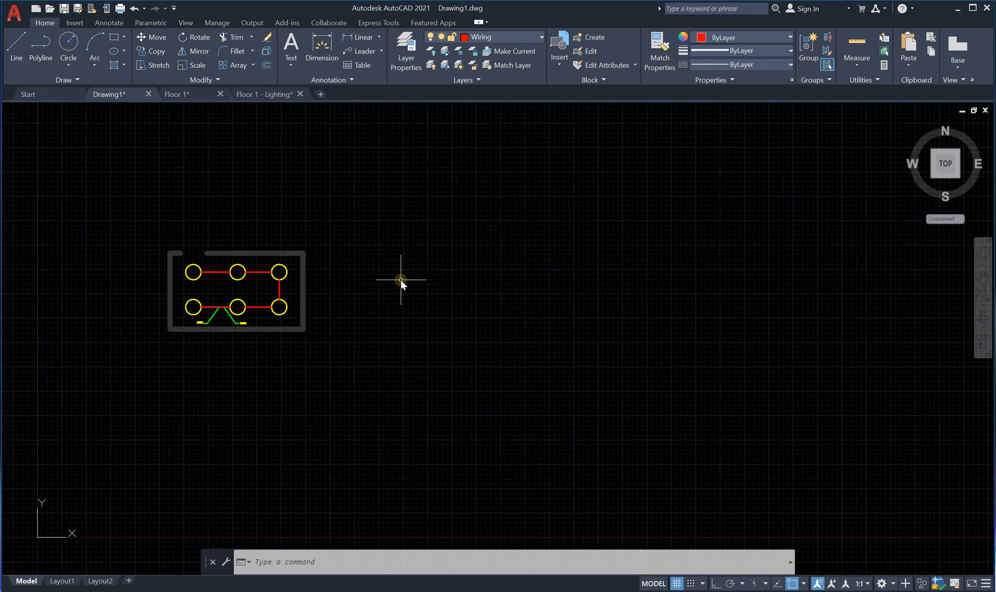
scroll(382, 269, "down", 2)
scroll(358, 274, "up", 2)
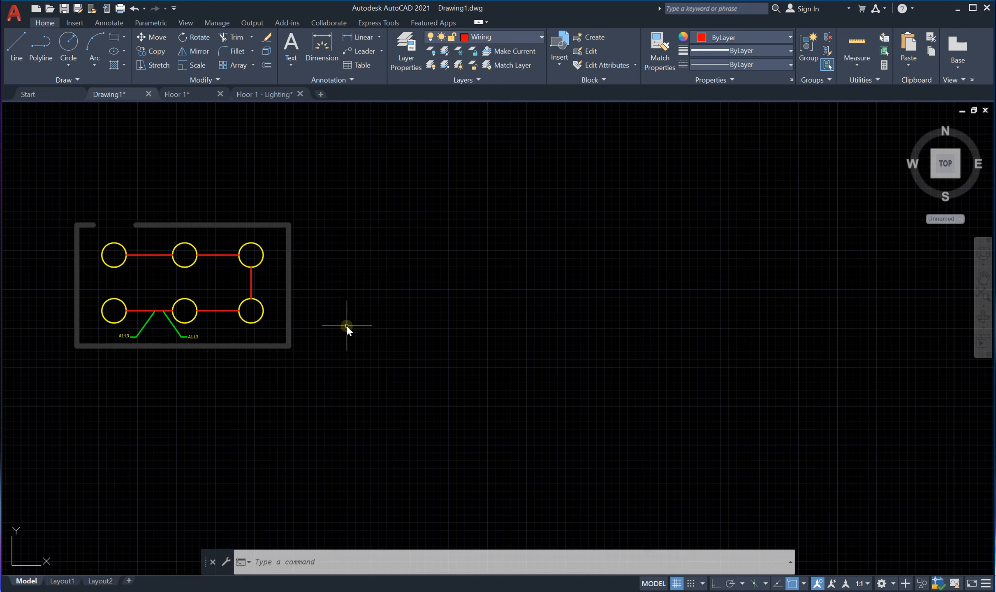
scroll(423, 288, "down", 4)
scroll(440, 284, "up", 4)
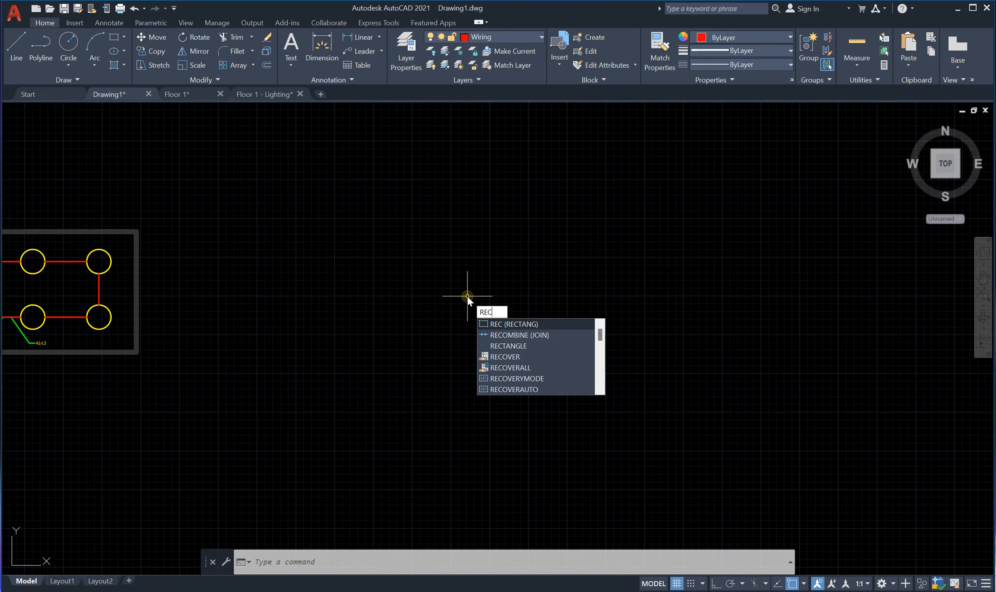
key("Return")
left_click(316, 258)
left_click(571, 391)
scroll(397, 279, "down", 4)
scroll(394, 281, "up", 4)
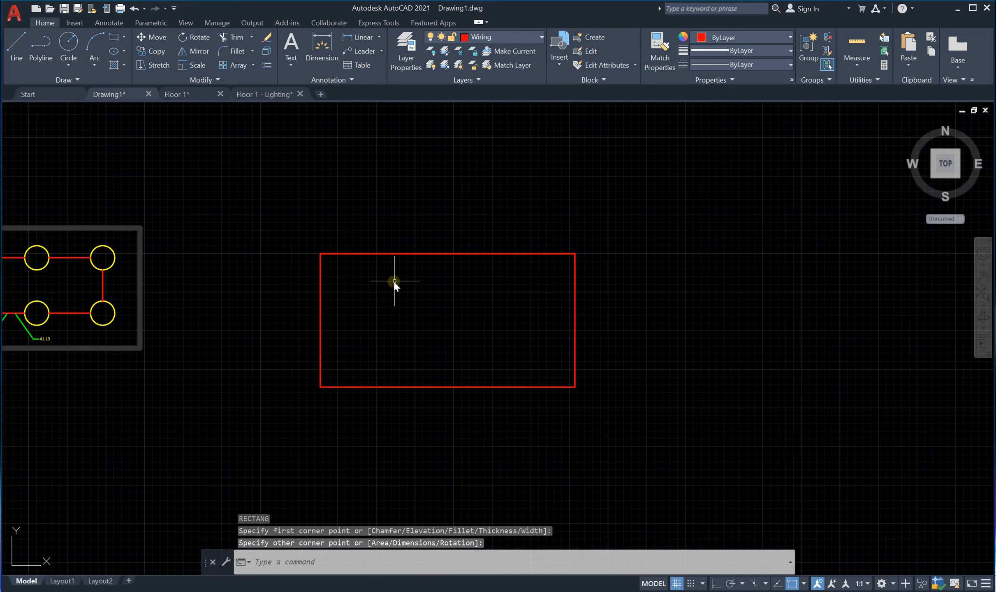
left_click_drag(633, 232, 283, 427)
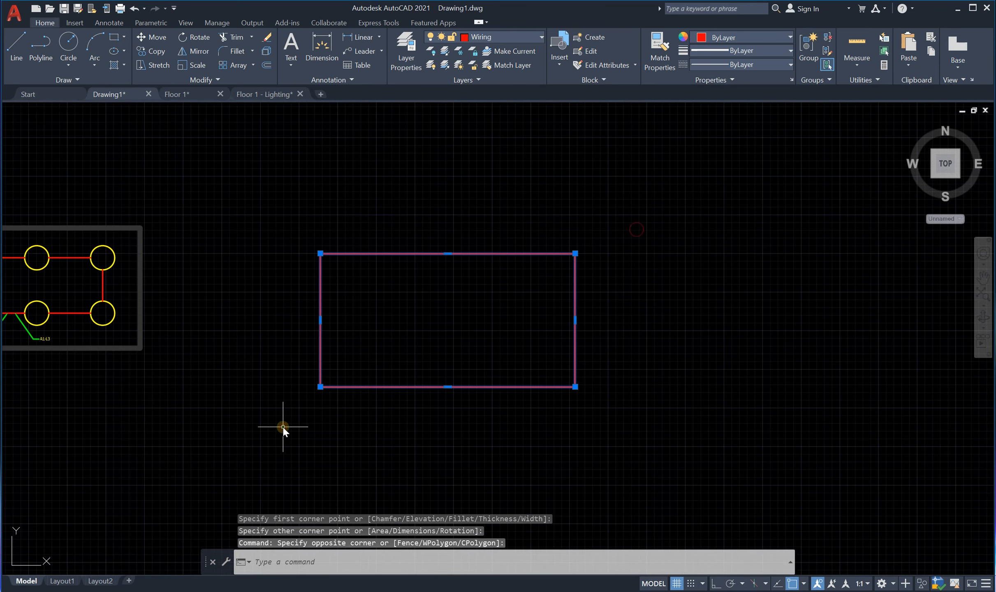
key("Delete")
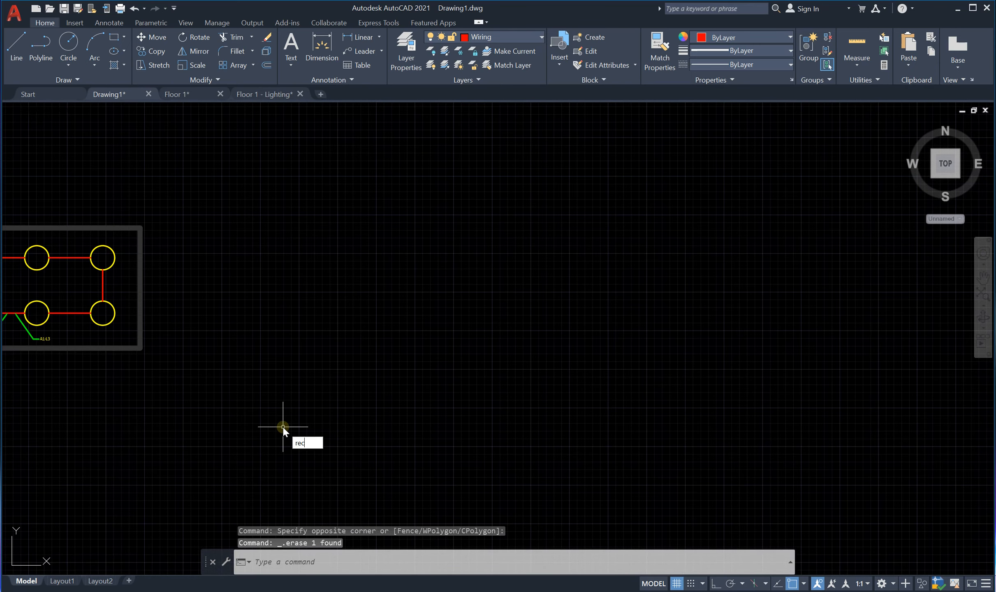
Draw a small, nearly square rectangle in the empty space below the room's lower-right corner
key("Return")
scroll(288, 382, "down", 5)
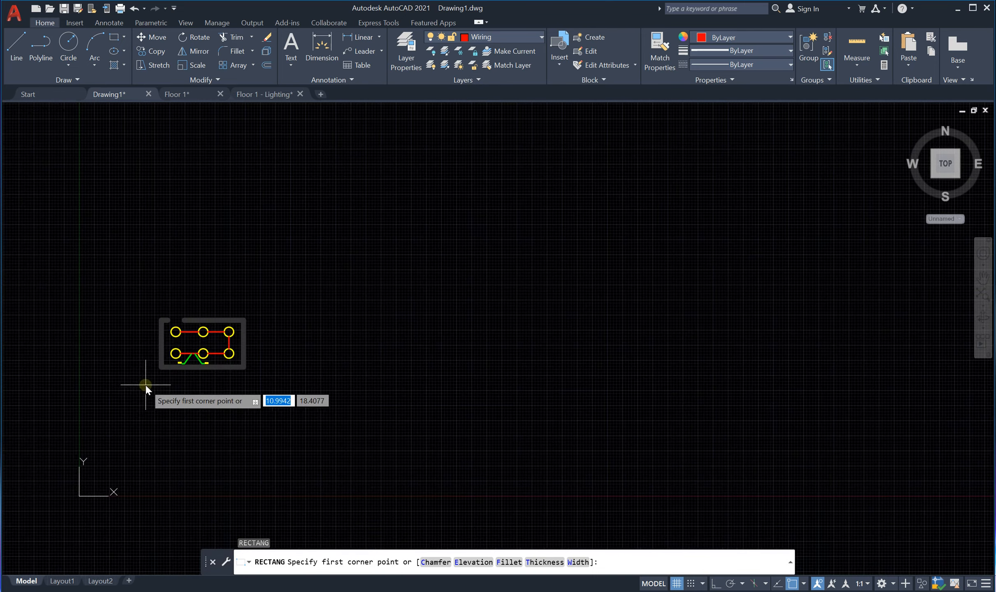
scroll(165, 382, "up", 5)
left_click(385, 380)
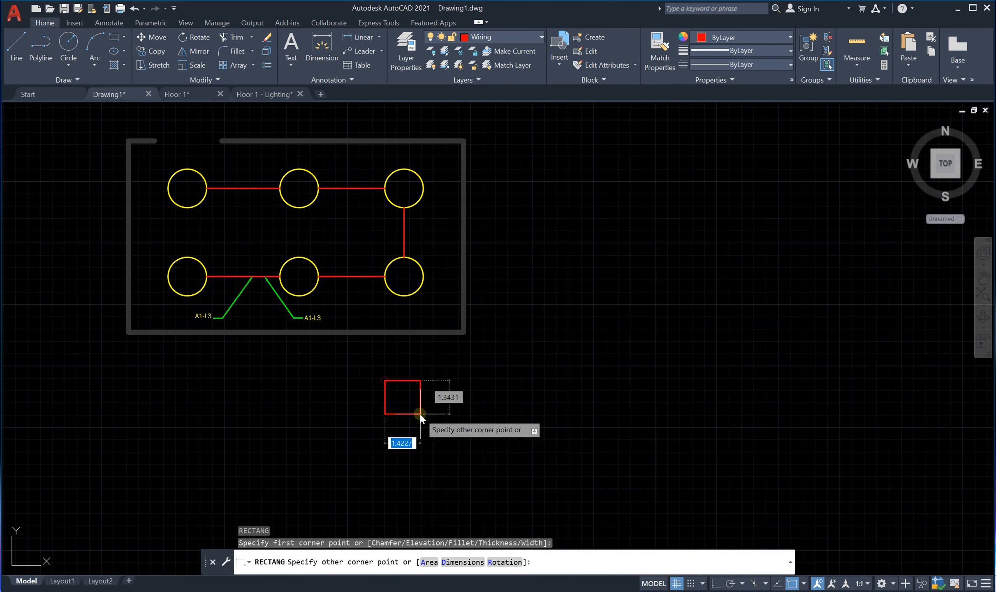
left_click(434, 426)
scroll(400, 396, "up", 4)
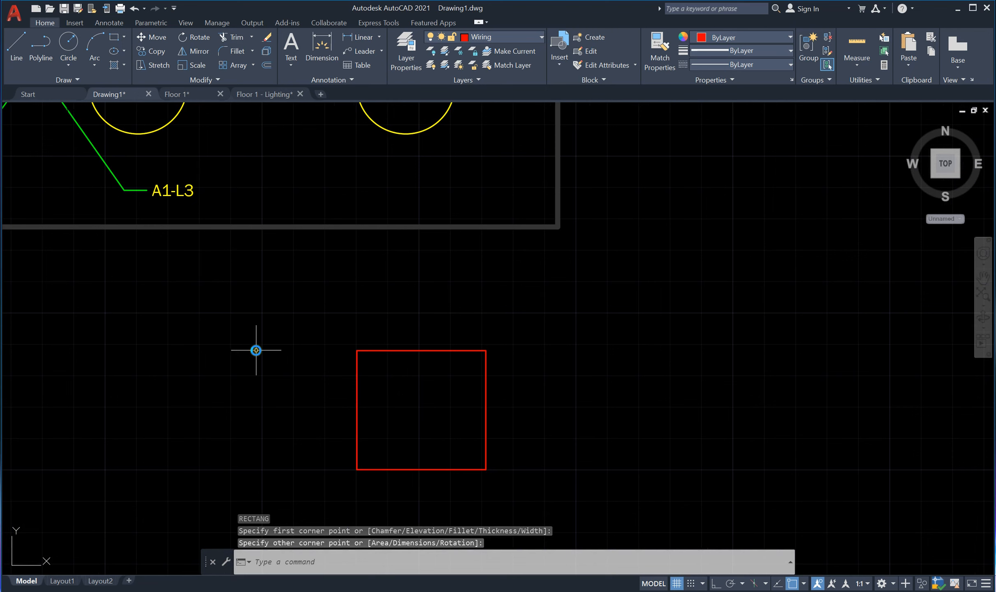
Draw two diagonal lines joining the opposite corners of the small rectangle so that they cross at its centre
type("l")
key("Return")
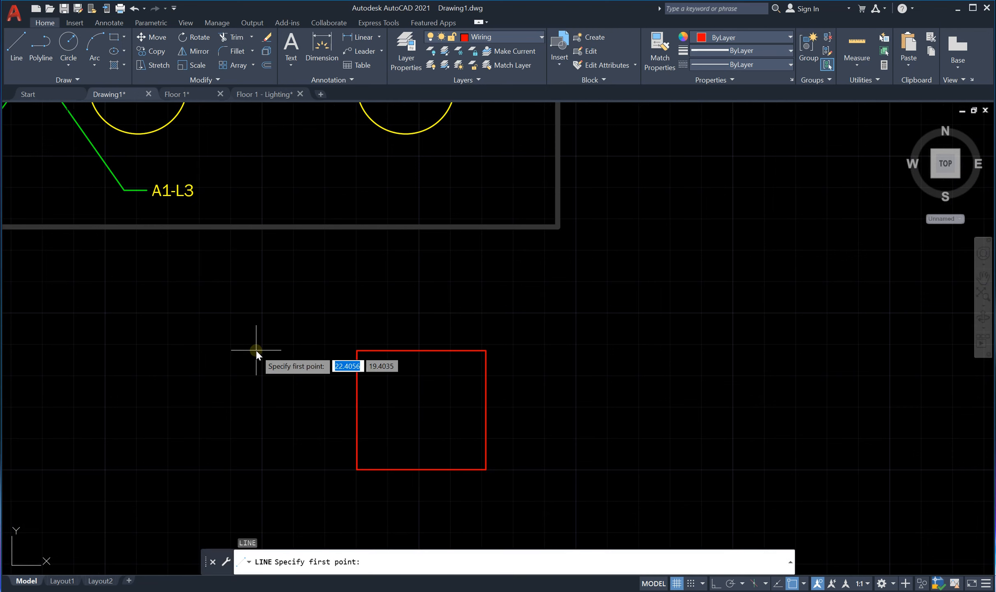
left_click(356, 350)
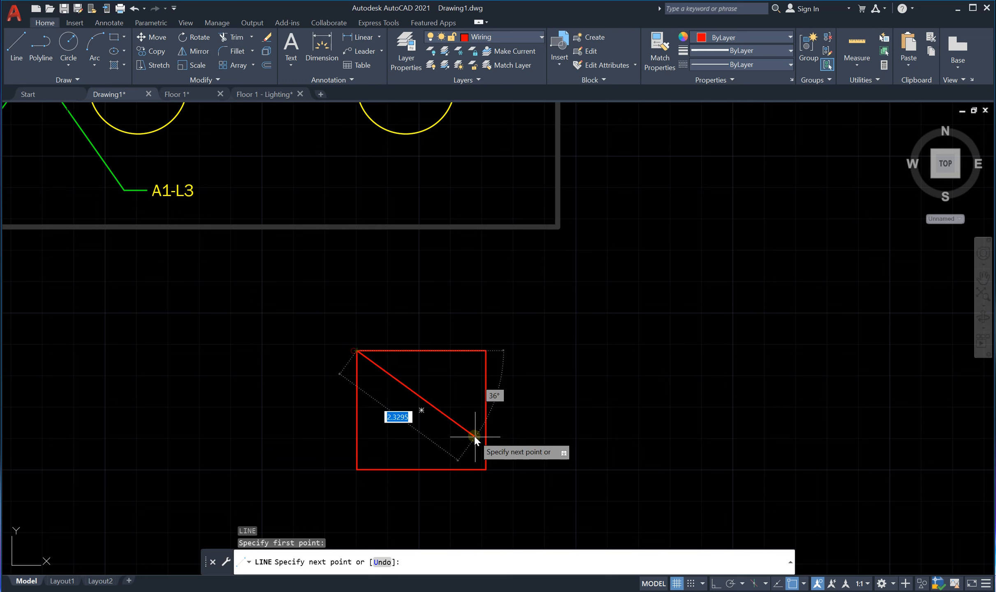
left_click(484, 467)
key("Return")
key("Return")
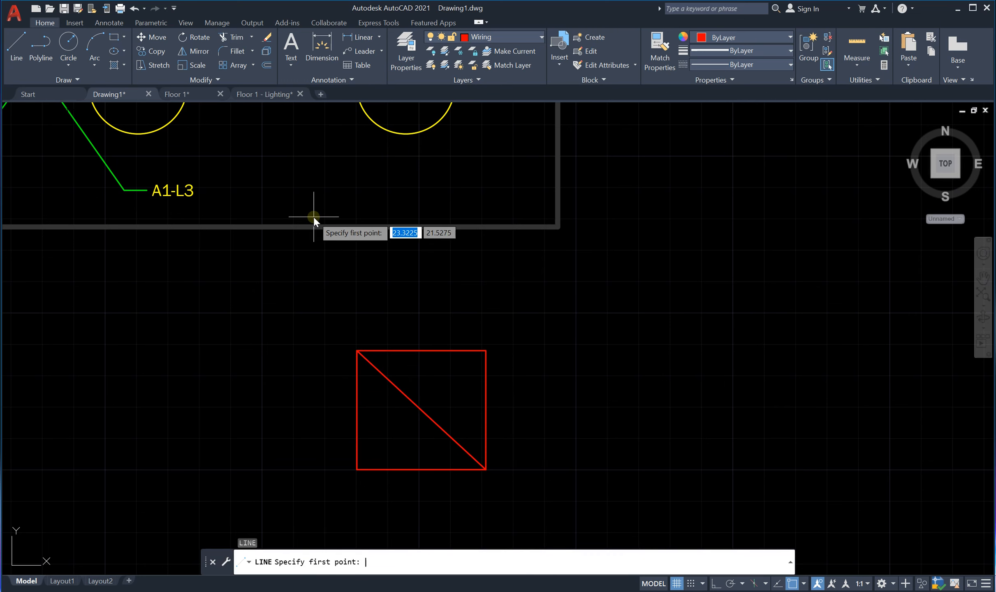
left_click(486, 351)
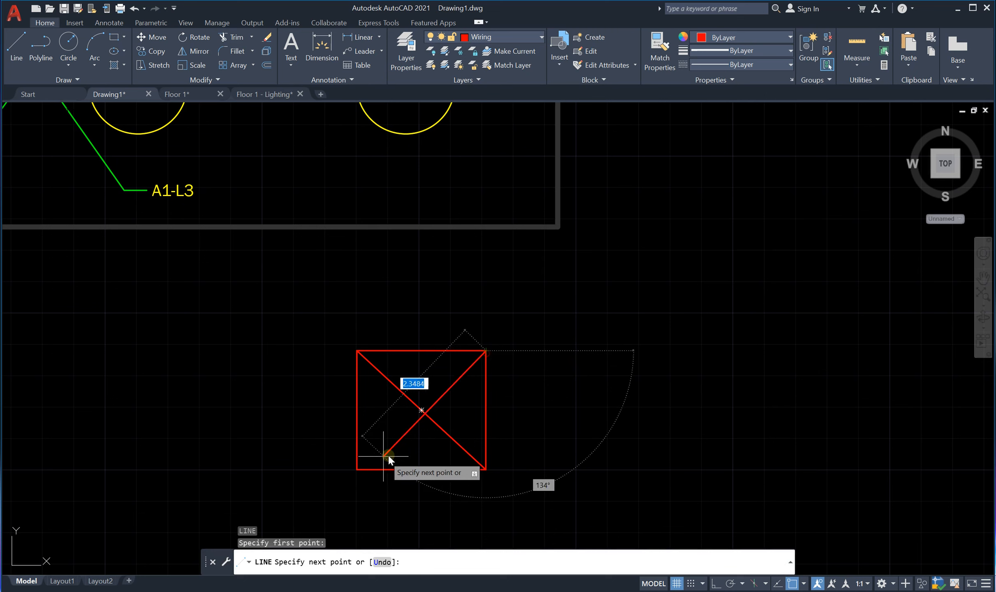
left_click(358, 468)
key("Return")
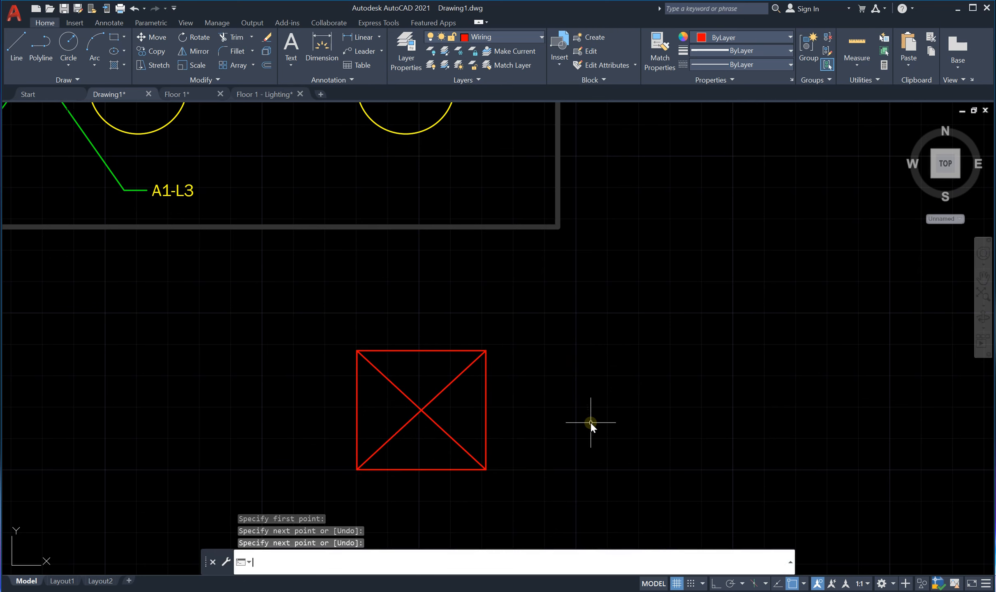
Draw a circle with a radius of about 0.6 centred on the crossing point of the rectangle's diagonals
type("c")
key("Return")
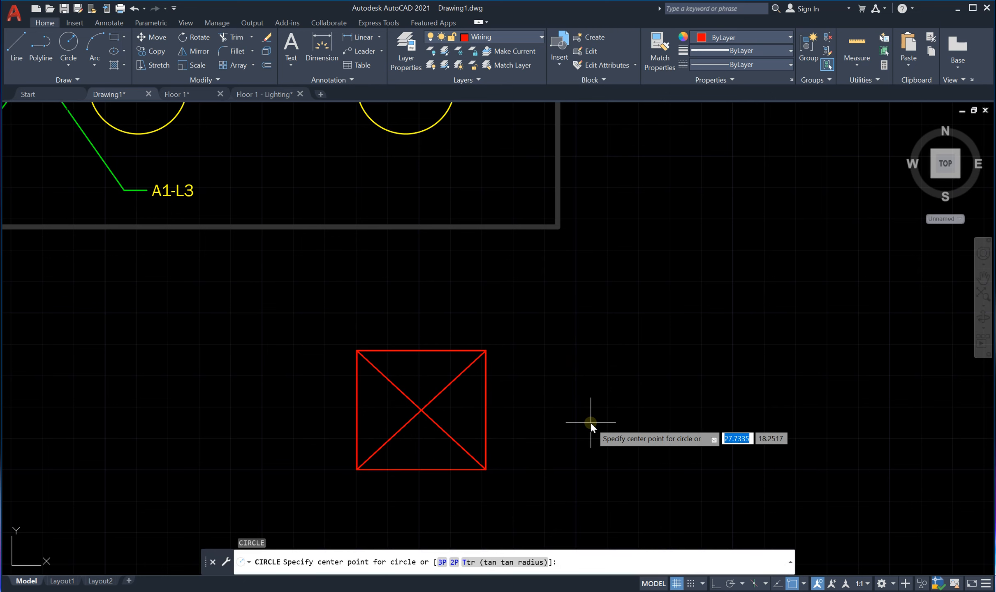
left_click(421, 409)
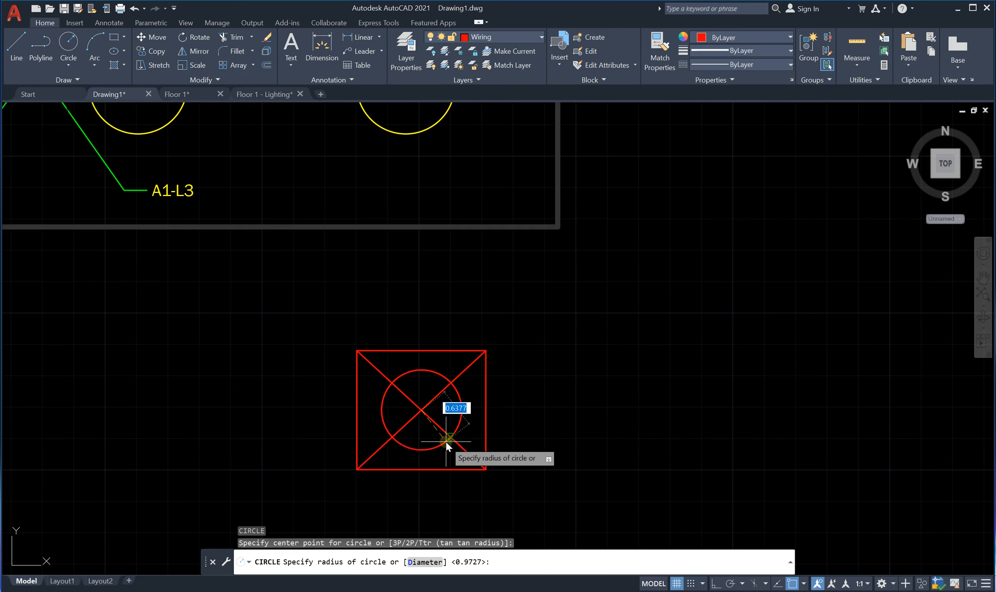
left_click(444, 439)
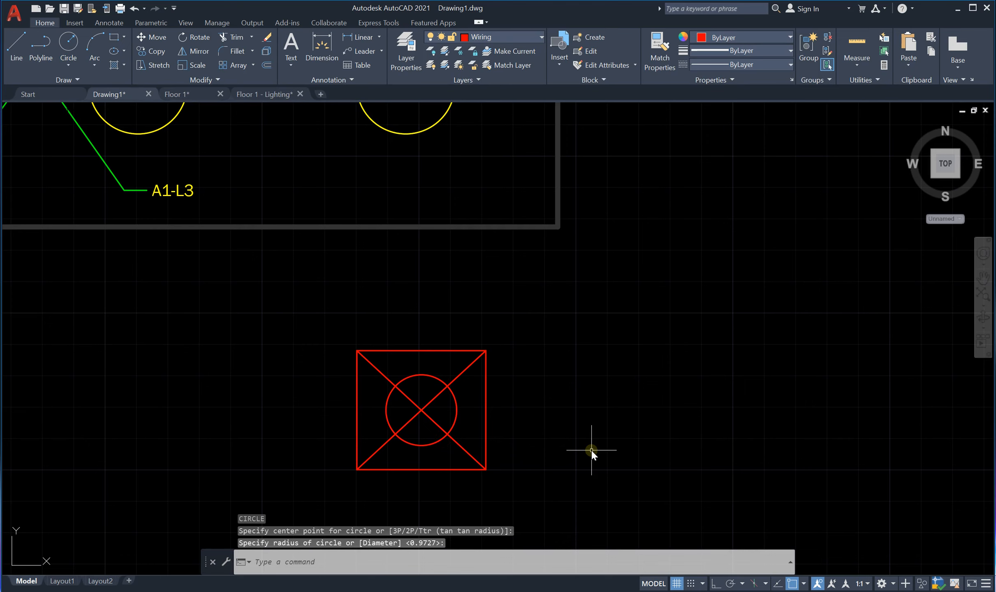
Trim away the four diagonal segments inside the circle, leaving only the parts between the circle and the rectangle's corners
scroll(591, 450, "down", 3)
scroll(539, 423, "up", 6)
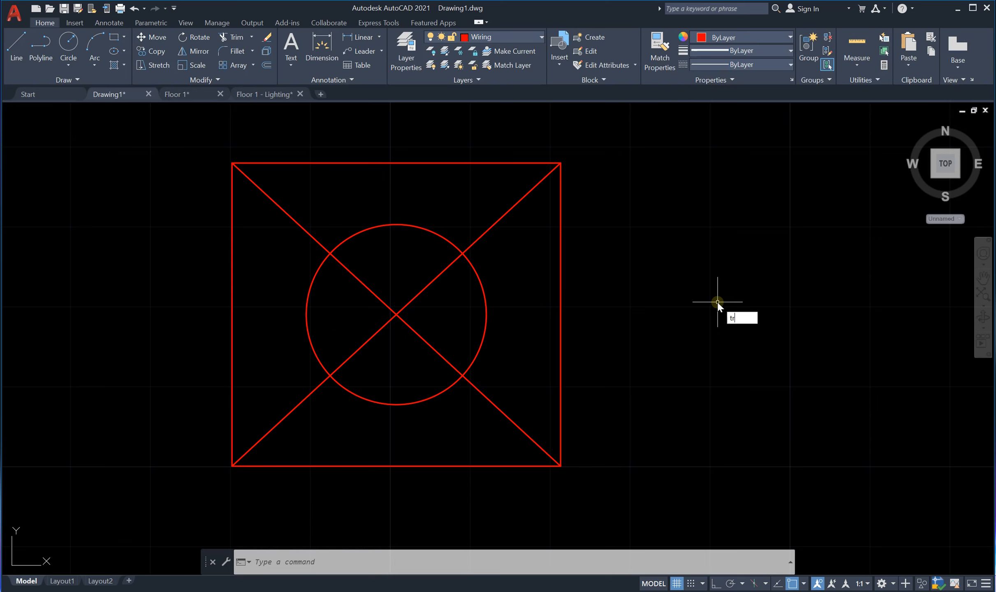
key("Return")
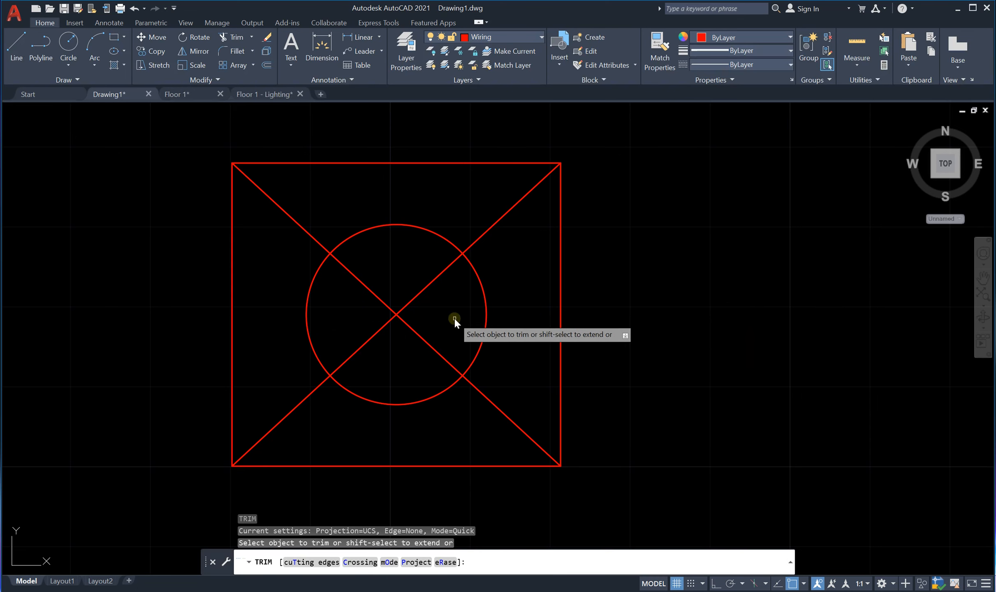
left_click(425, 285)
left_click(373, 293)
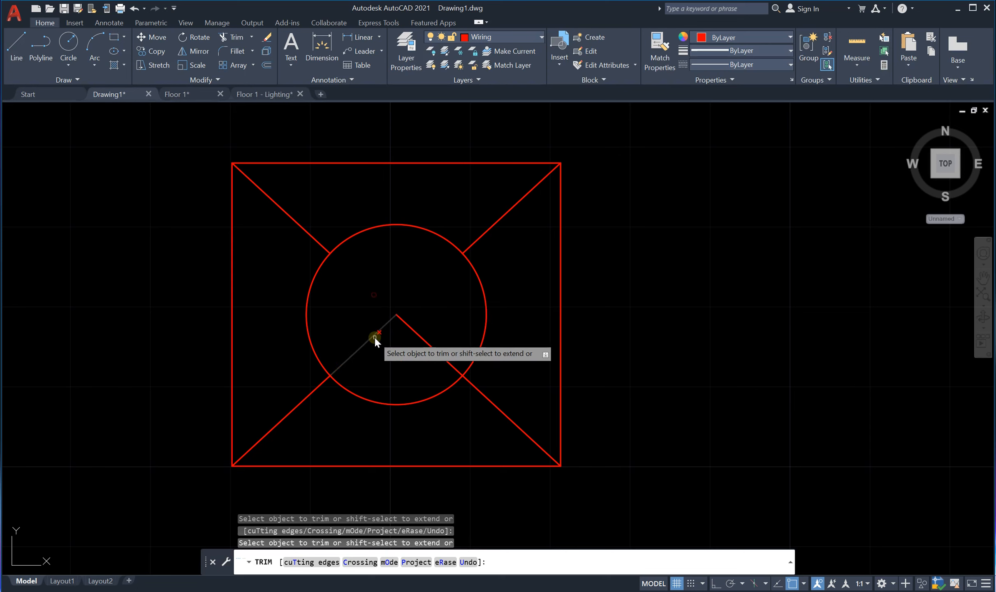
left_click(374, 336)
left_click(428, 340)
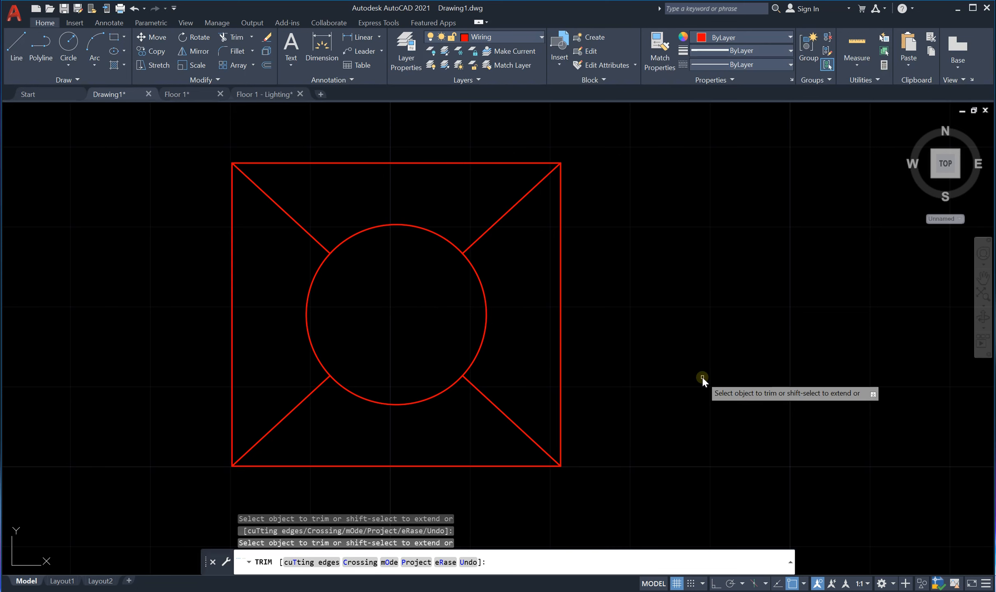
key("Escape")
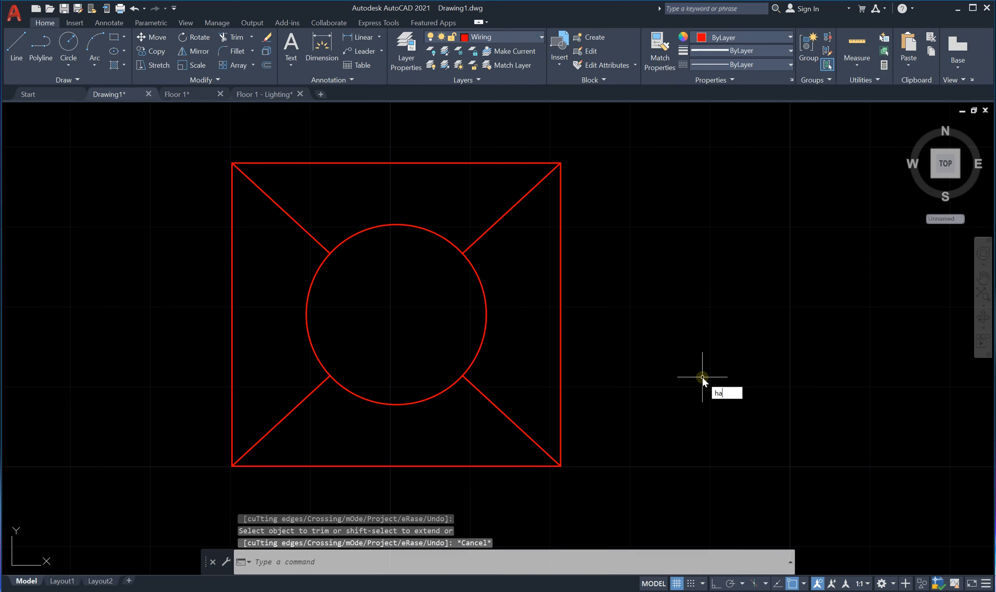
Hatch the upper region between the circle and the rectangle's top edge with the GOST_GROUND pattern
key("Return")
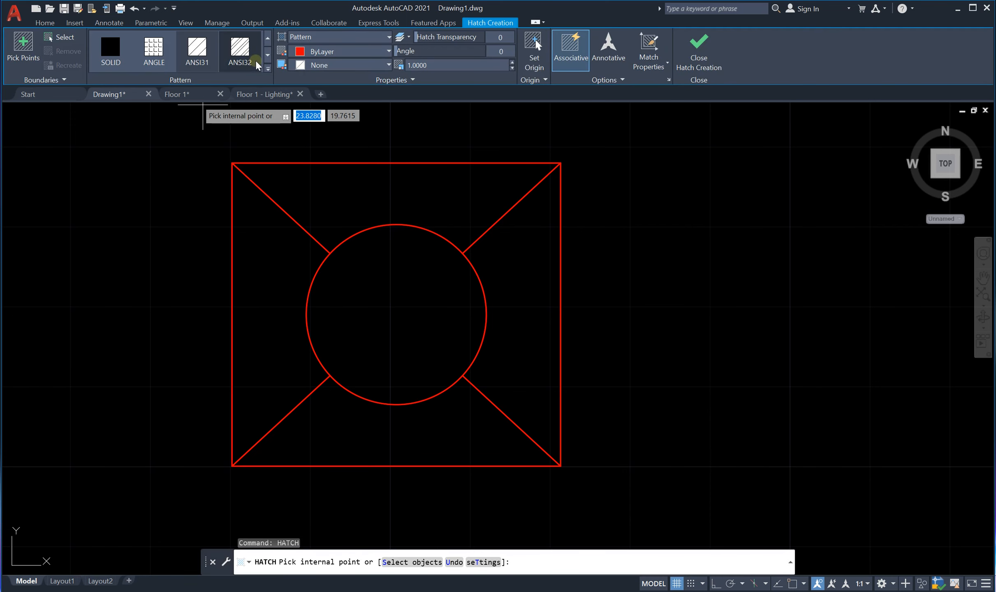
left_click(268, 68)
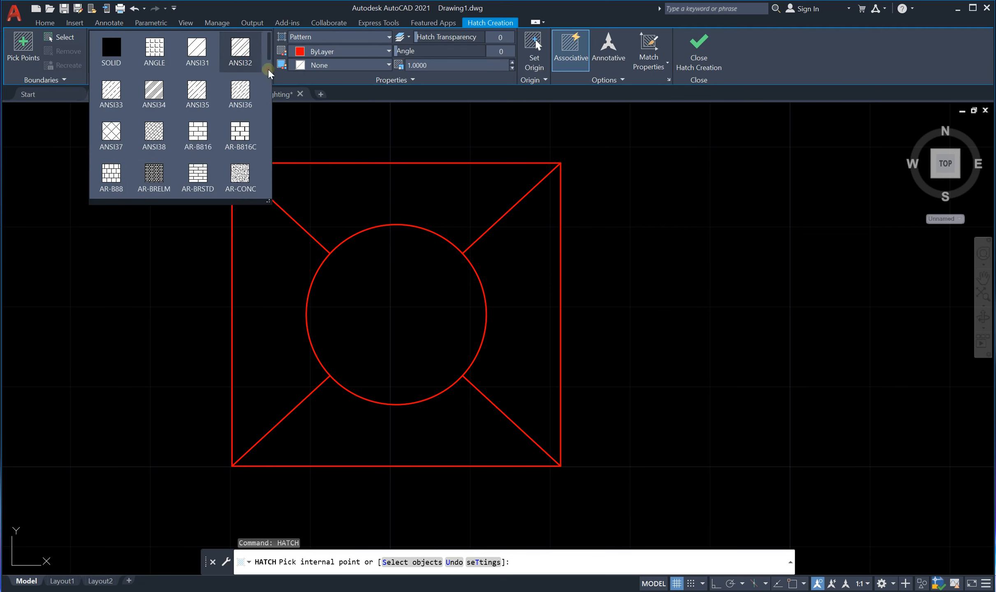
scroll(158, 137, "down", 4)
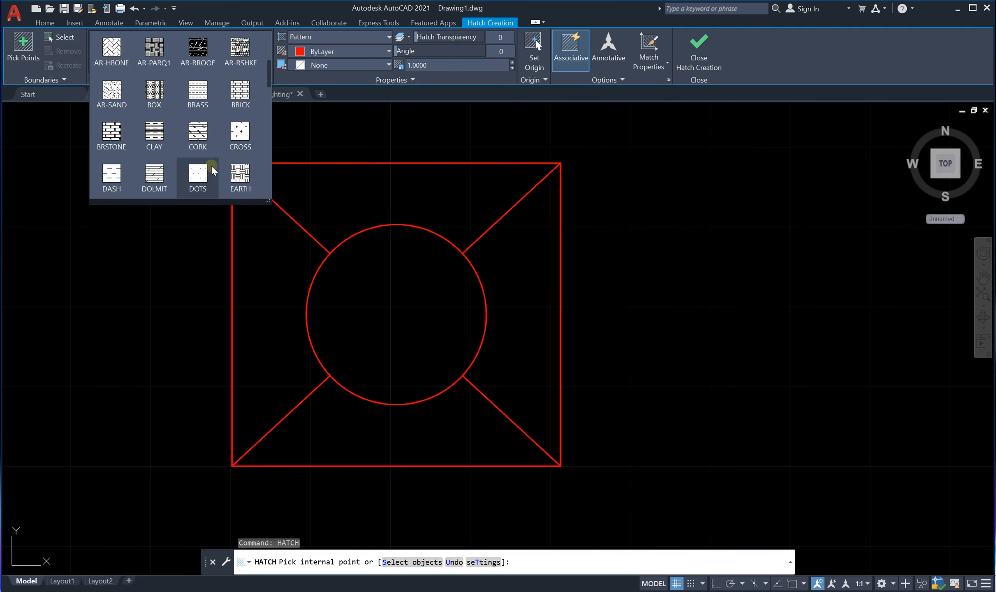
scroll(202, 170, "down", 1)
left_click(241, 175)
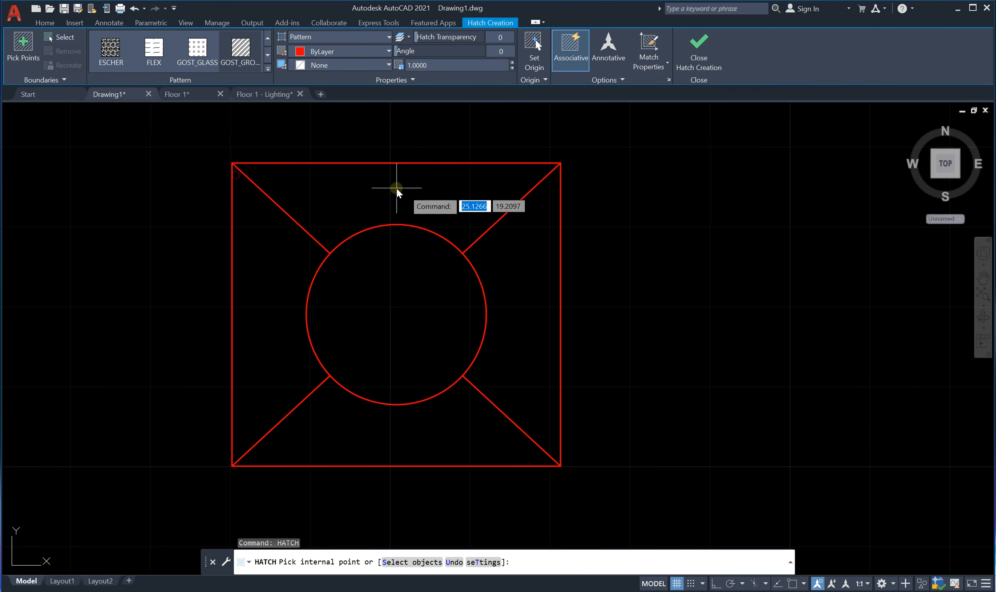
key("ctrl+z")
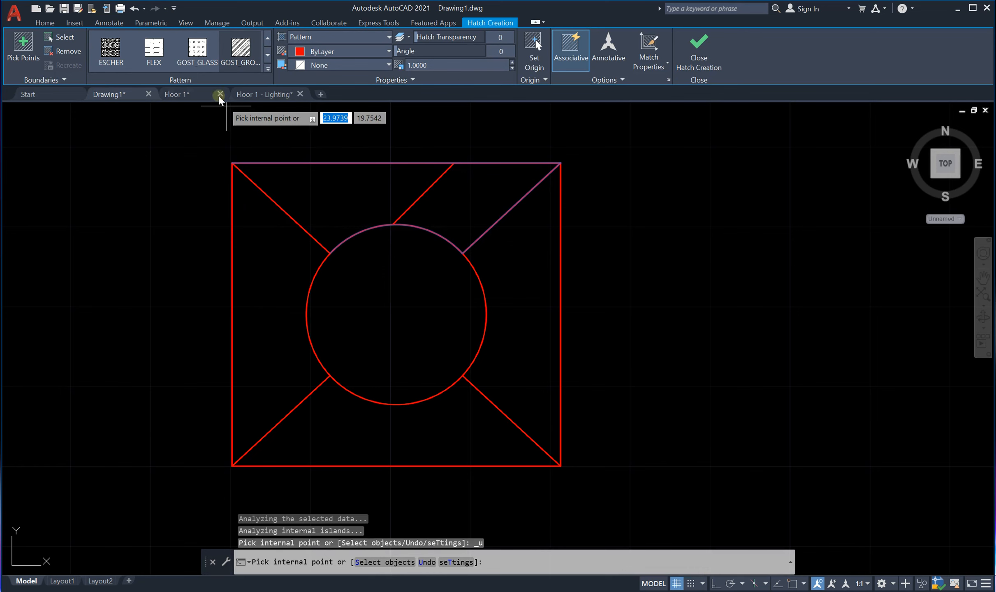
Set the pattern scale of the upper region's hatch to 0.01
left_click(425, 65)
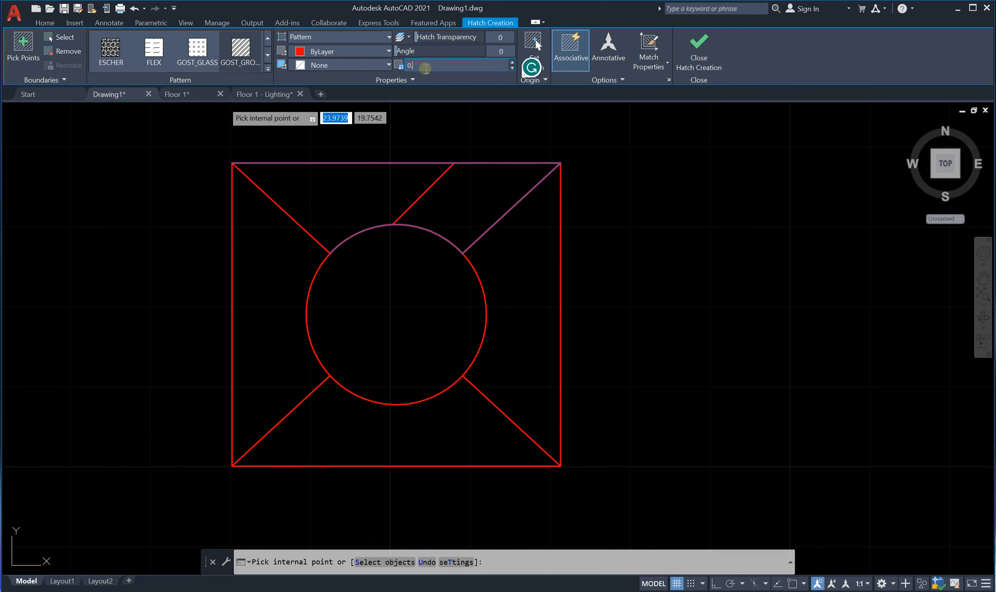
type("0.1")
key("Return")
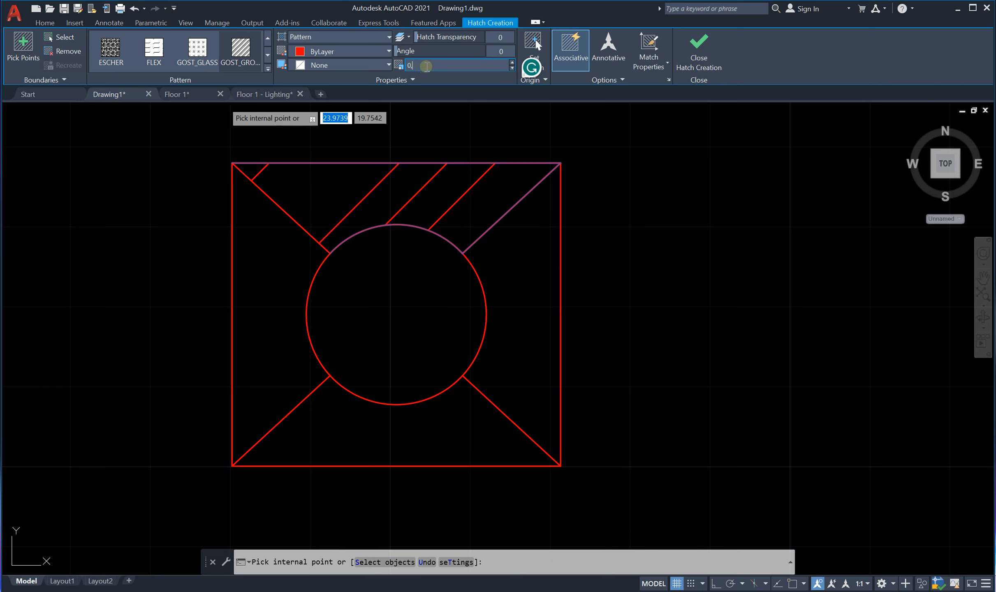
key("Return")
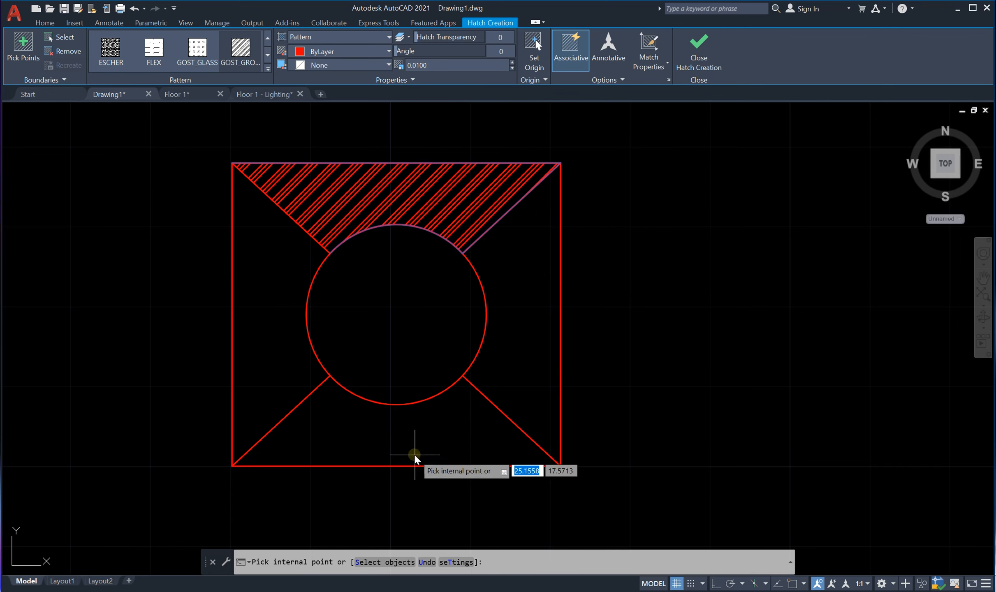
Add the lower region between the circle and the rectangle's bottom edge to the hatch and set the hatch colour to Green
left_click(389, 438)
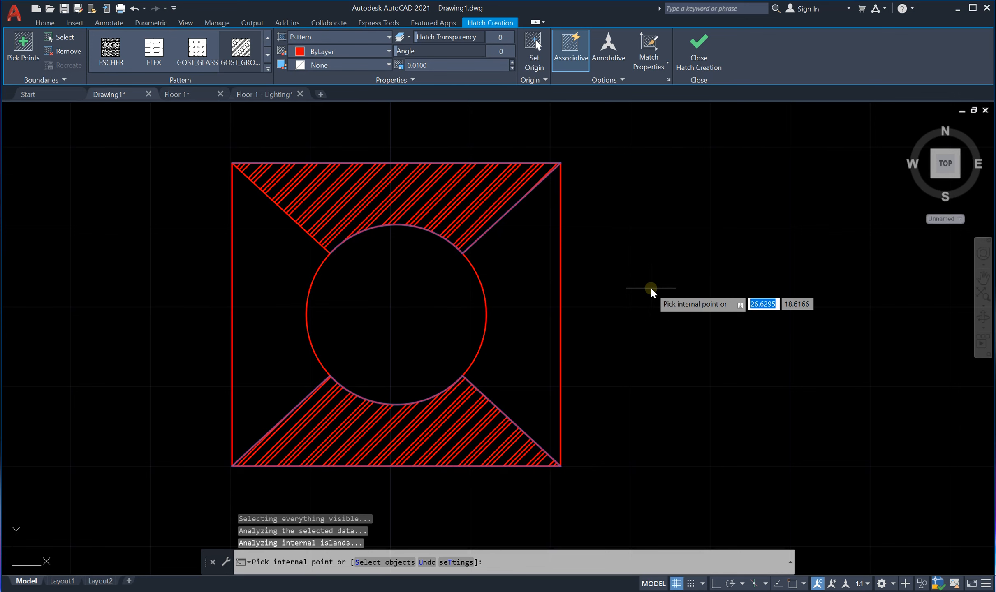
left_click(329, 51)
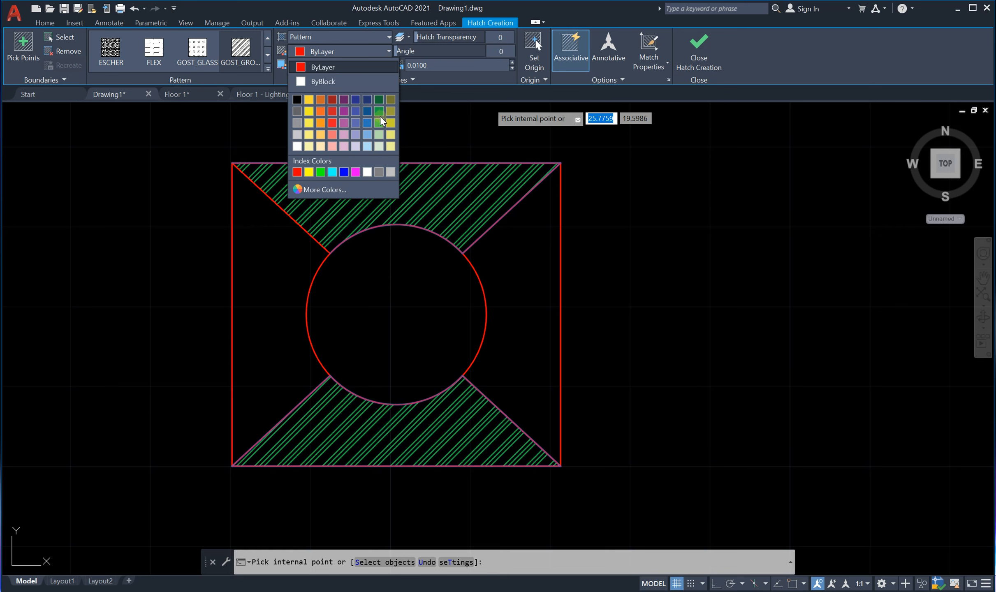
left_click(321, 172)
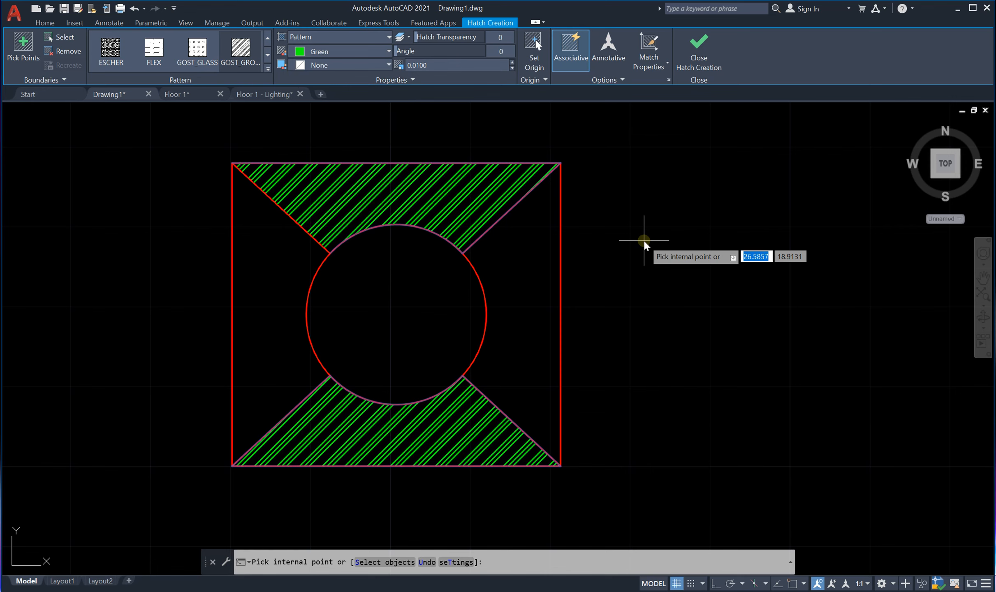
Finish the hatch and create a multiline text box above the square, spanning almost the width of its top edge
key("Escape")
scroll(559, 251, "down", 4)
scroll(560, 235, "up", 2)
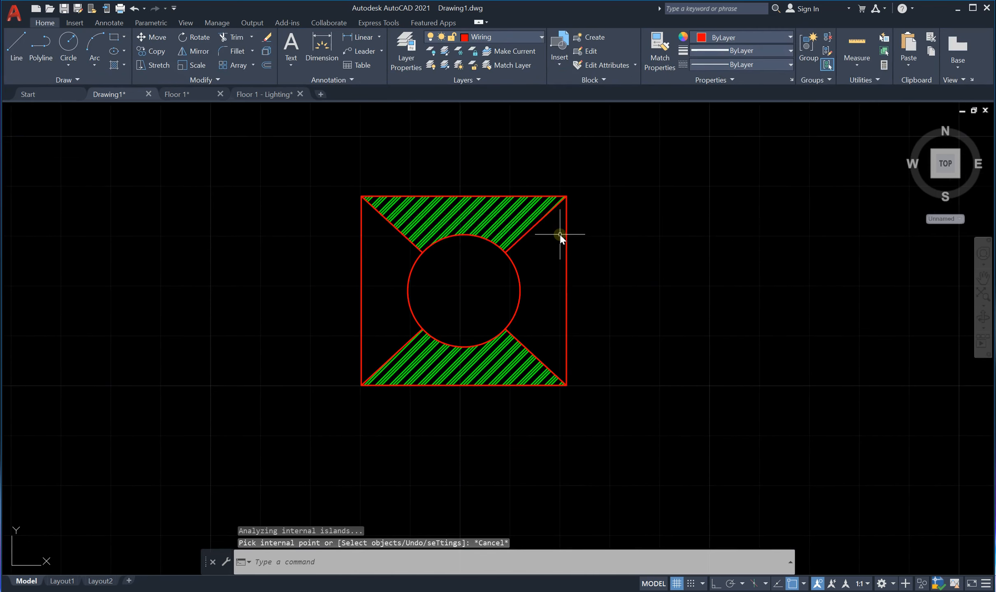
scroll(559, 234, "down", 6)
scroll(552, 228, "up", 4)
scroll(494, 250, "up", 2)
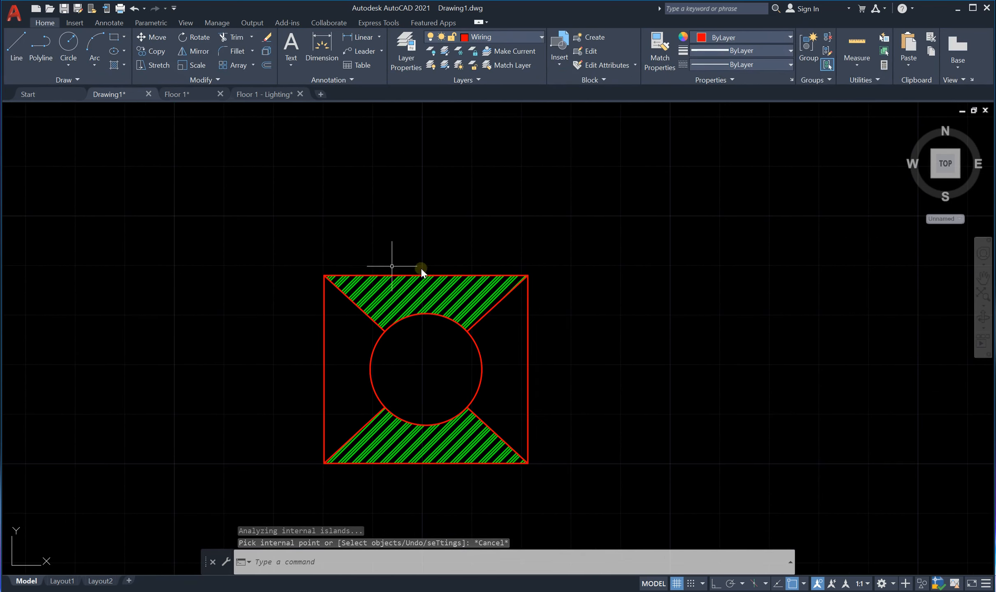
type("t")
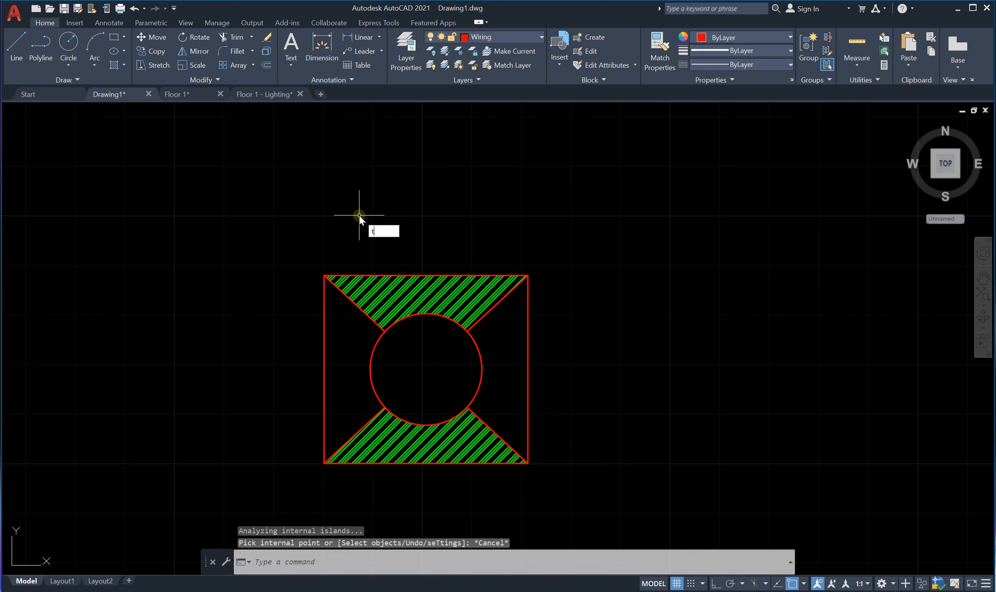
key("Return")
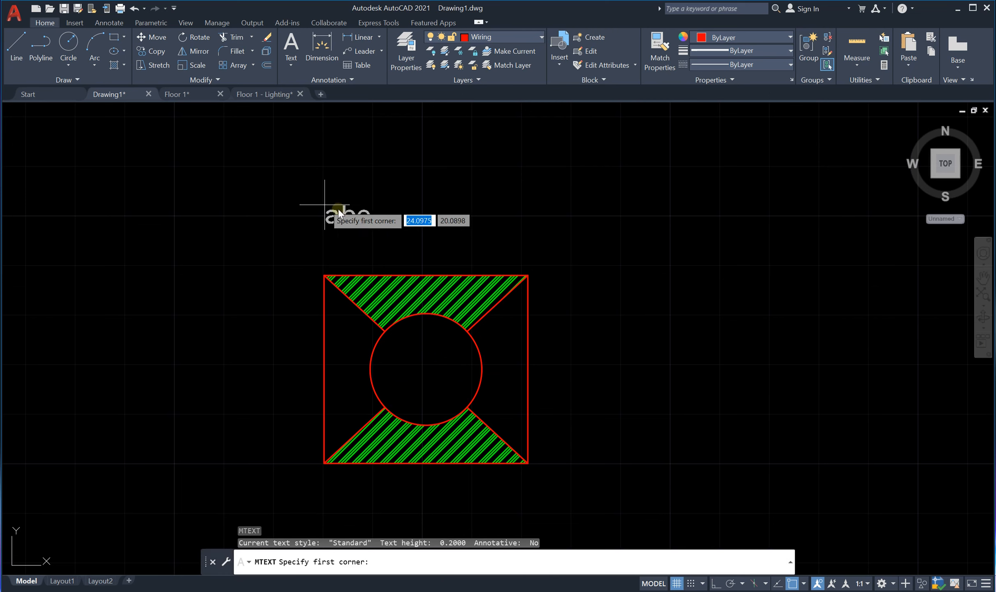
left_click(332, 213)
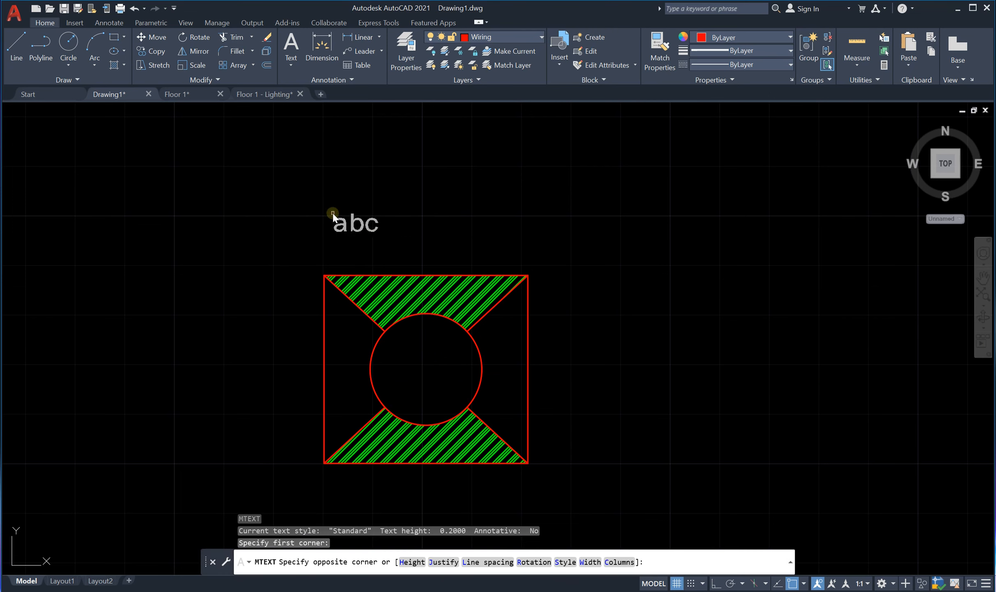
left_click(519, 267)
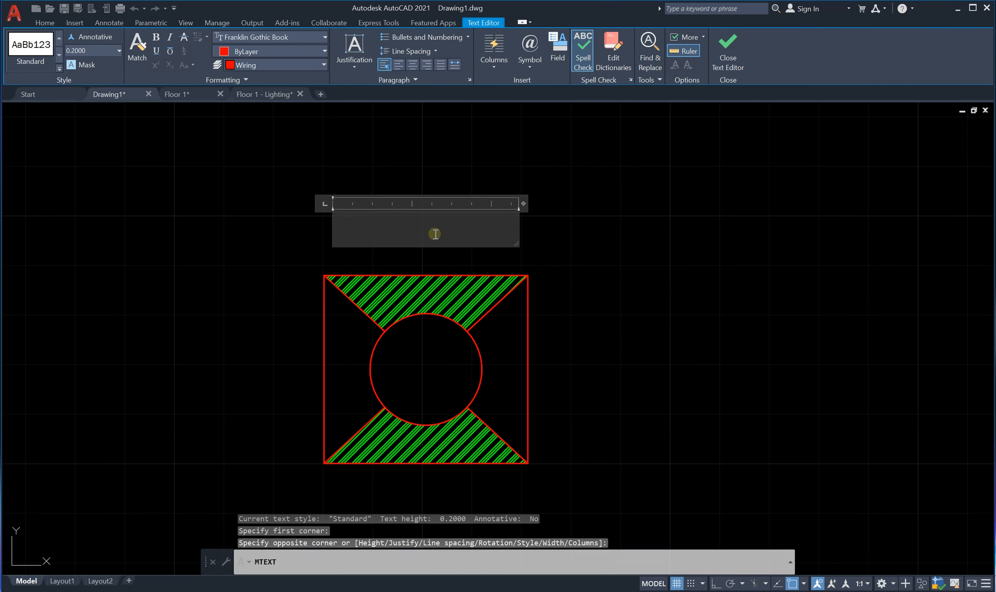
Enter the label "Fluorescent" with "3X30W" on the second line, correcting the spelling of the first word
key("Caps_Lock")
type("Fl")
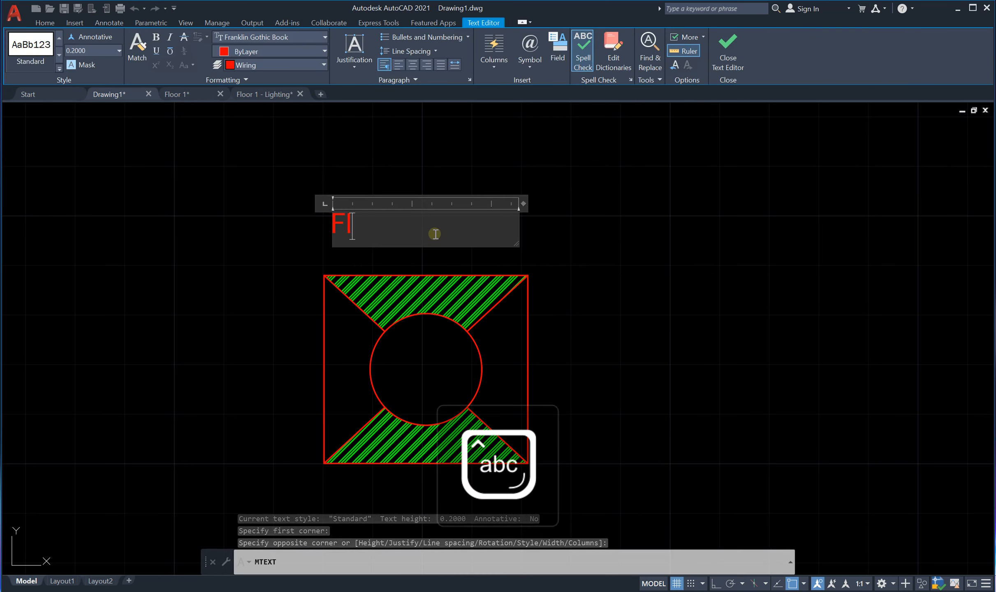
type("uorc")
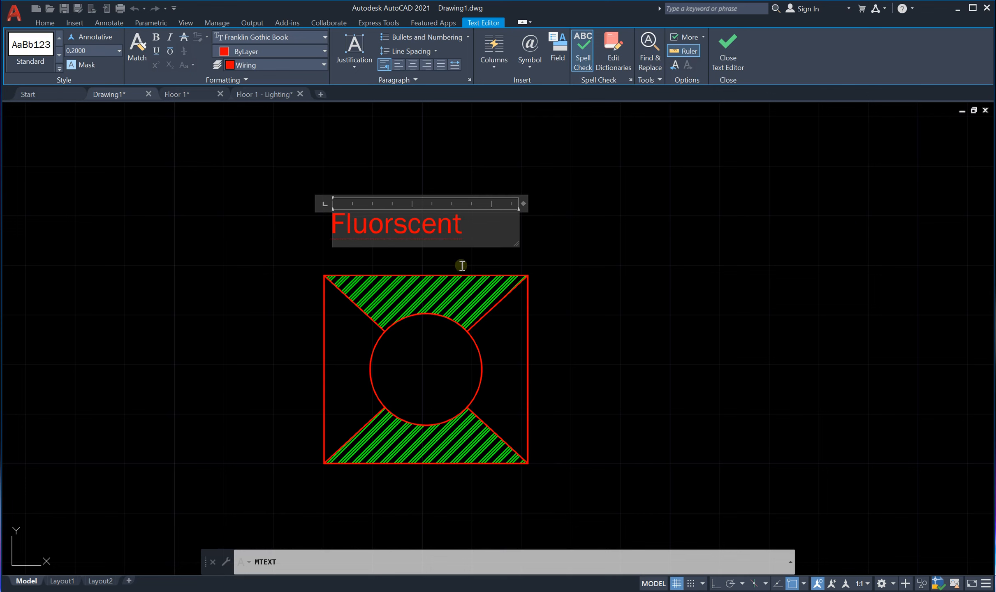
right_click(377, 226)
left_click(438, 171)
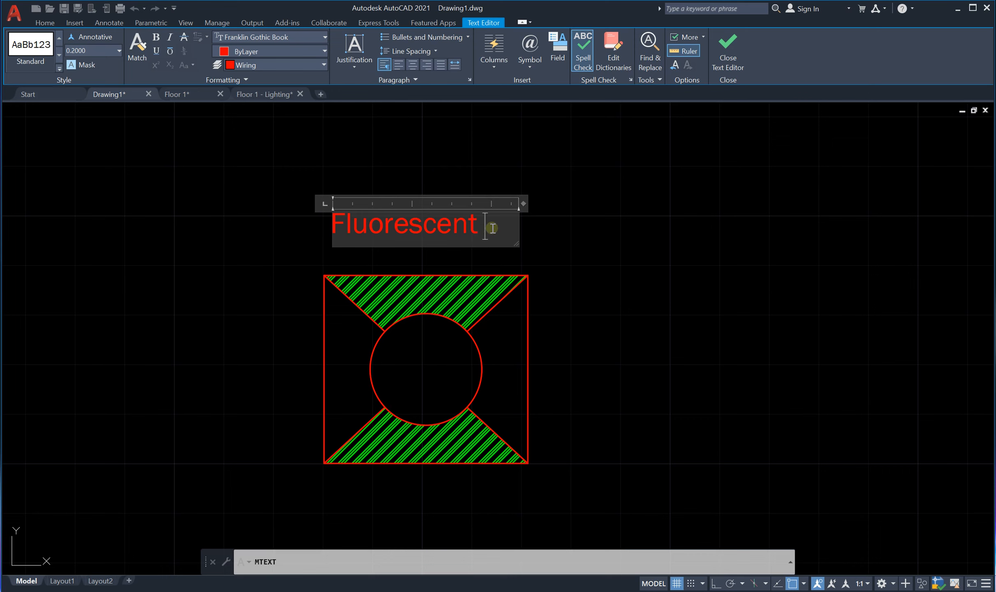
key("Caps_Lock")
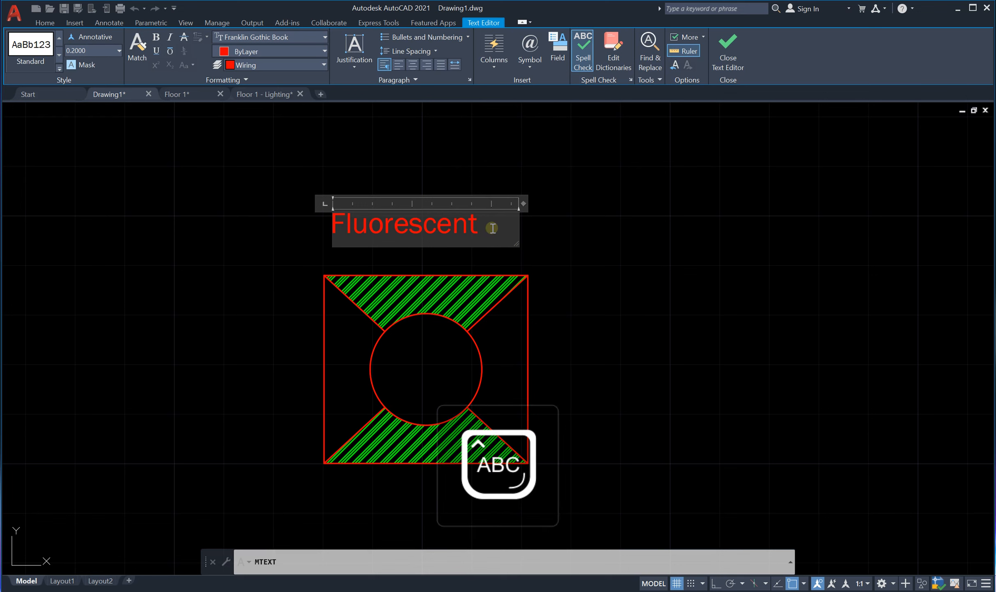
type("X")
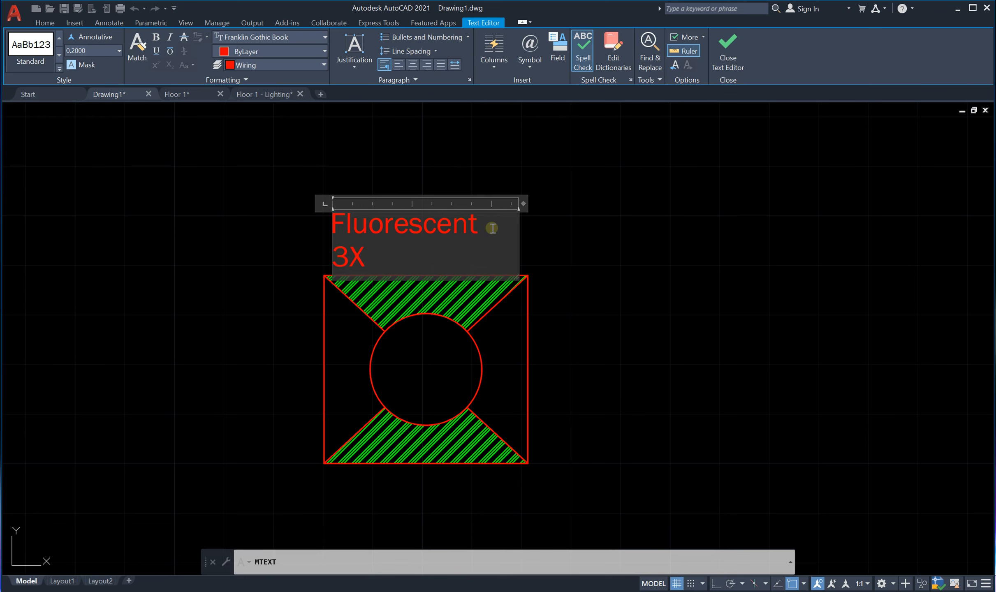
type("30W")
key("Caps_Lock")
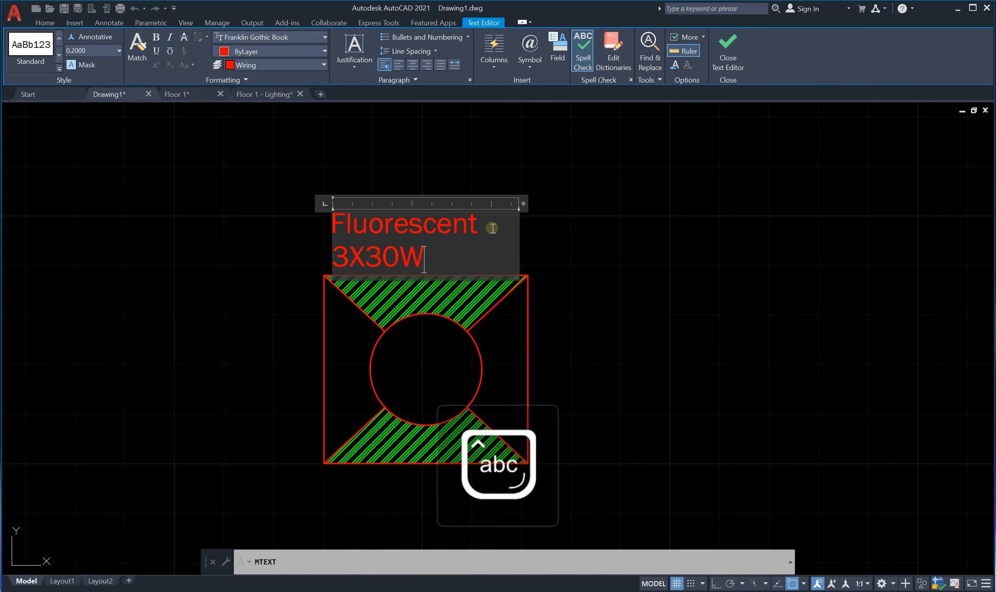
left_click(606, 250)
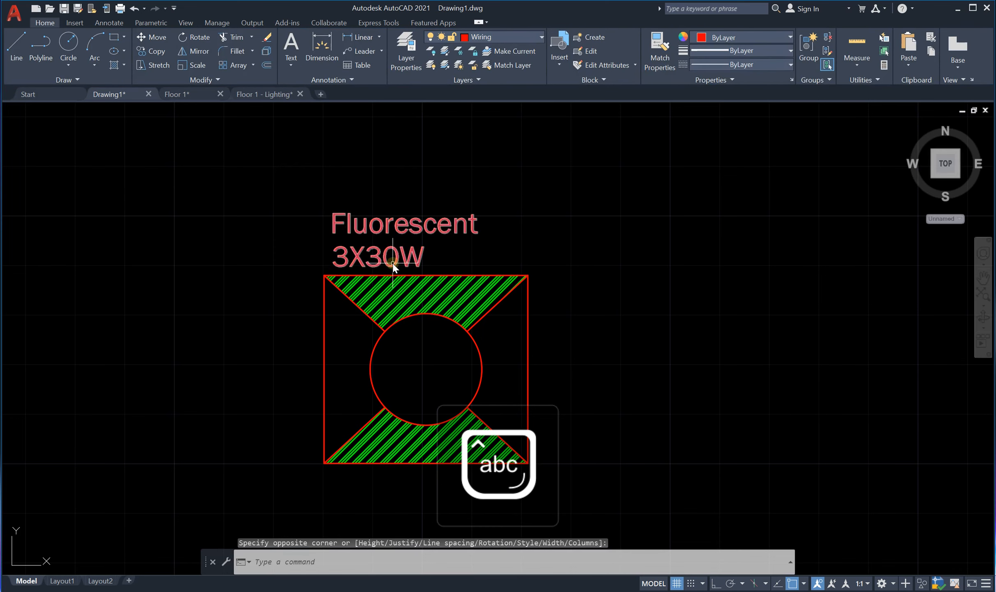
Shift the Fluorescent 3X30W label horizontally toward the middle of the square's top edge
left_click(364, 243)
left_click(358, 253)
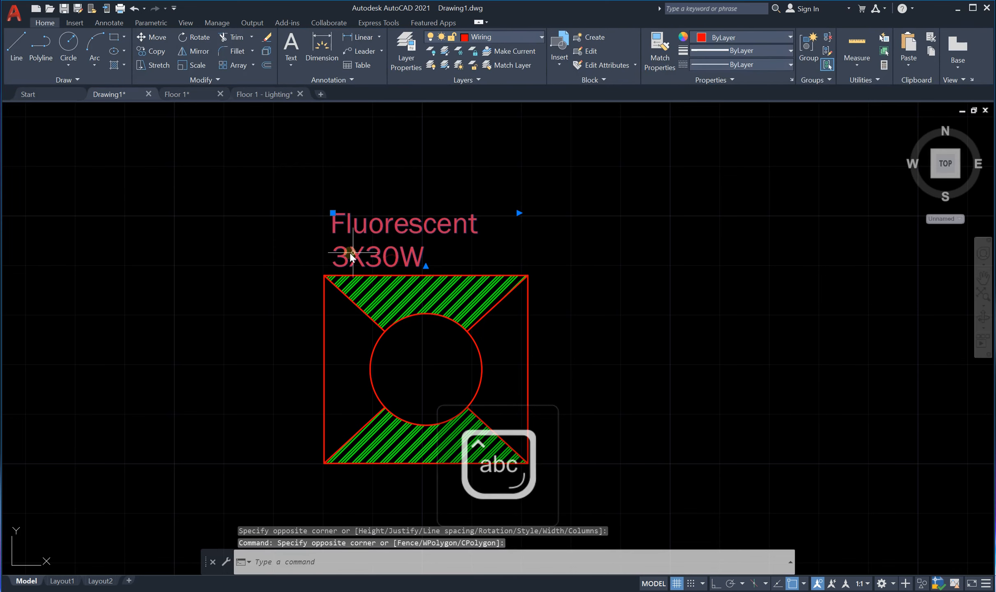
left_click(333, 213)
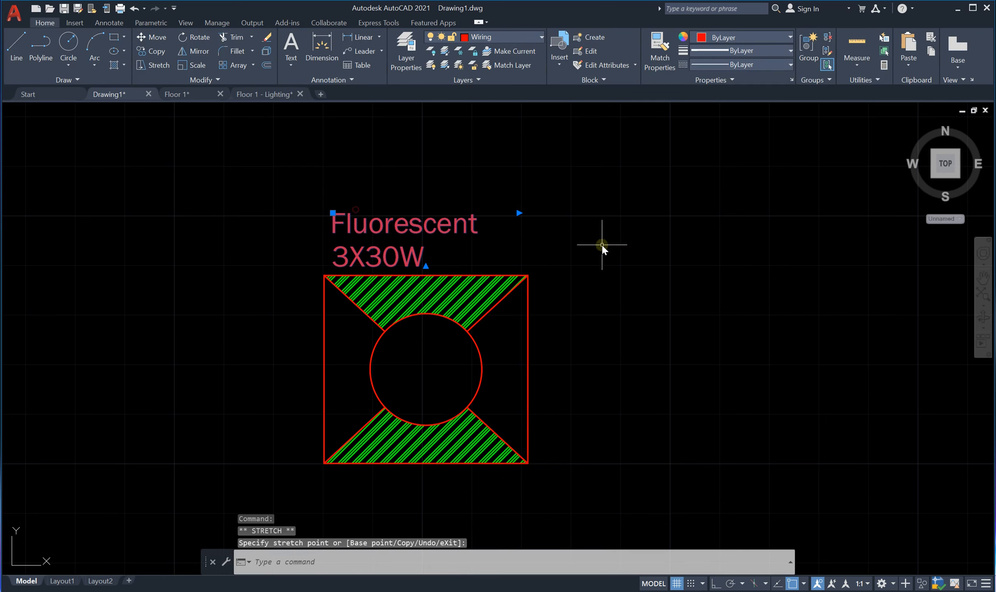
left_click(399, 218)
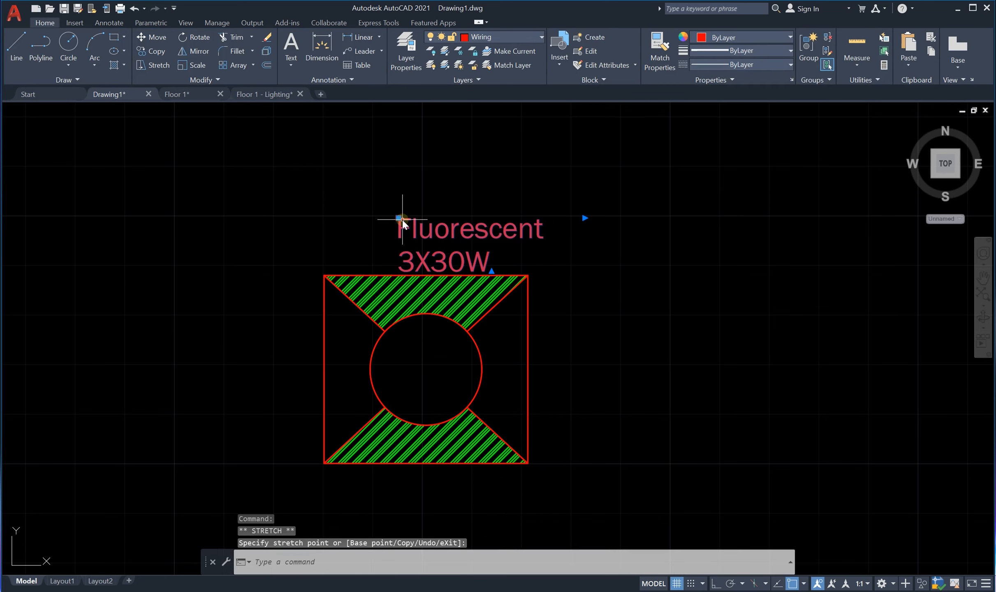
left_click(398, 218)
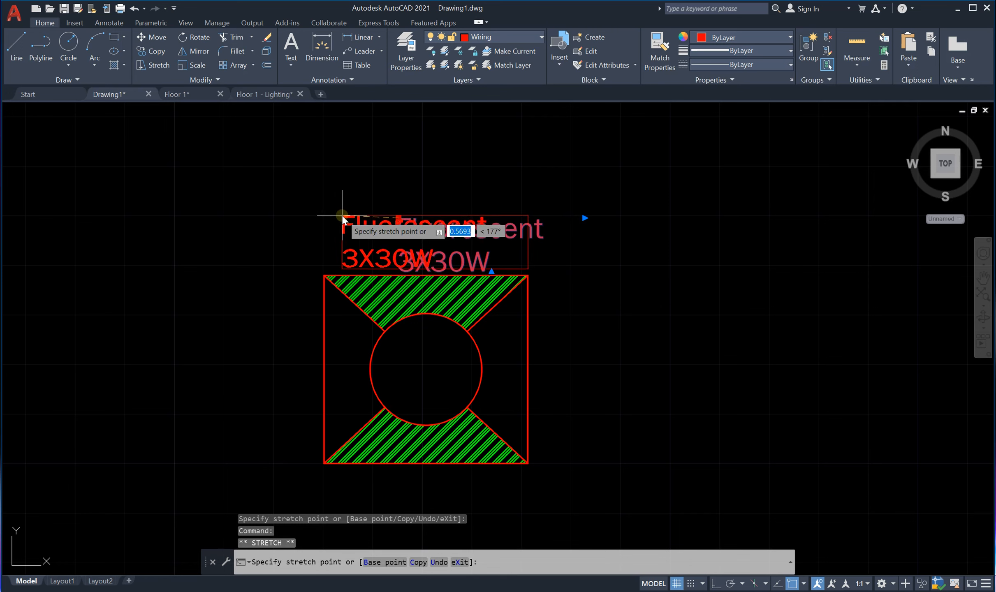
left_click(363, 214)
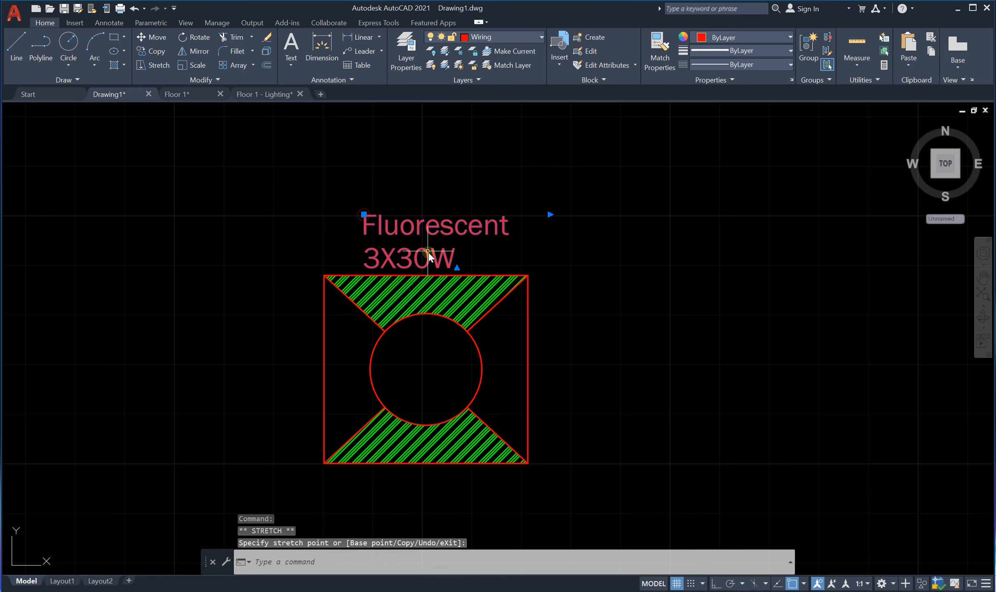
Centre-align both lines of the Fluorescent 3X30W label within its text box
double_click(412, 244)
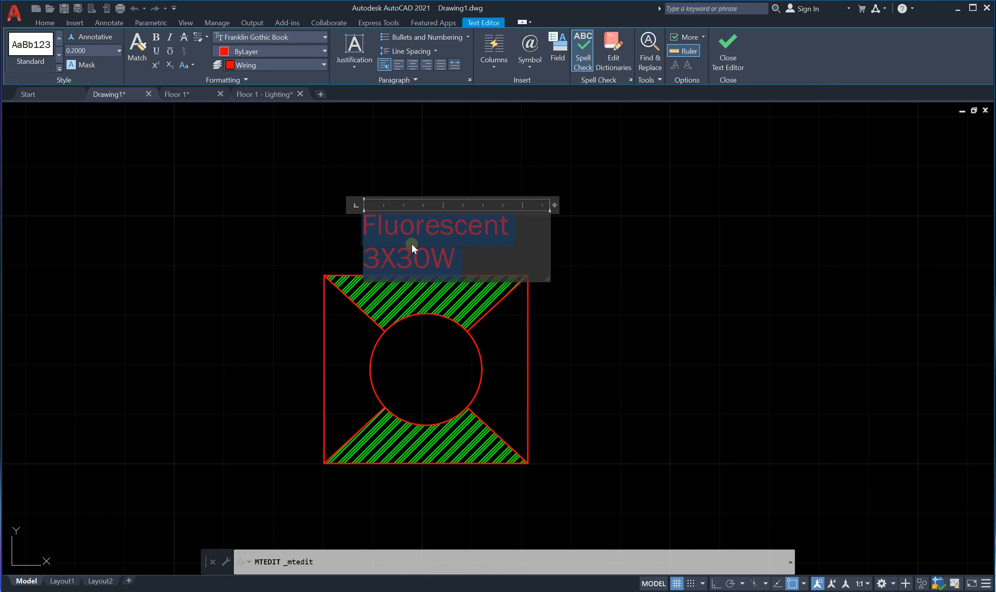
left_click(408, 64)
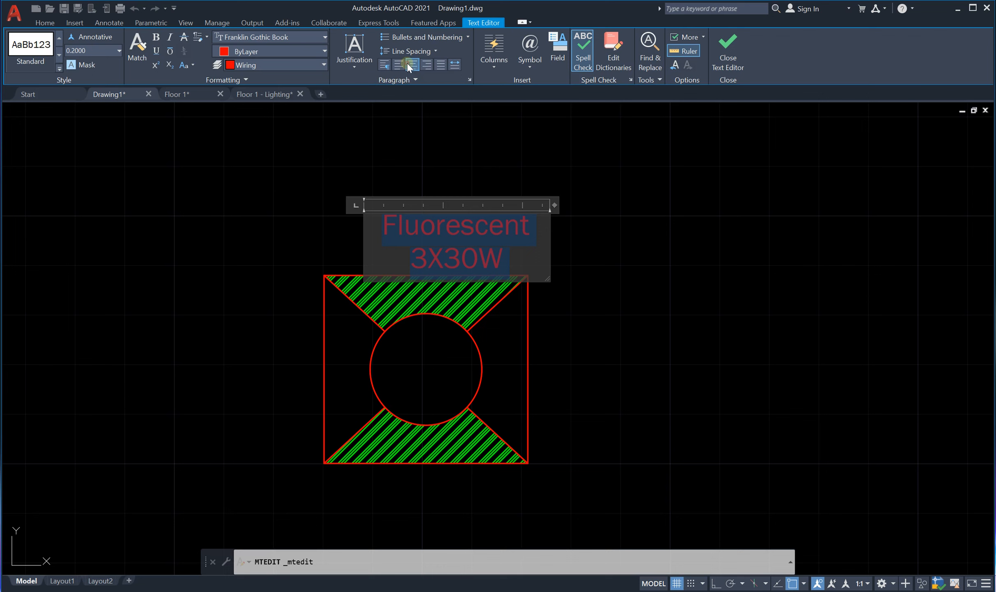
left_click(604, 268)
Reposition the centred label so that it sits in line with the circle above the square
left_click(432, 228)
left_click(361, 214)
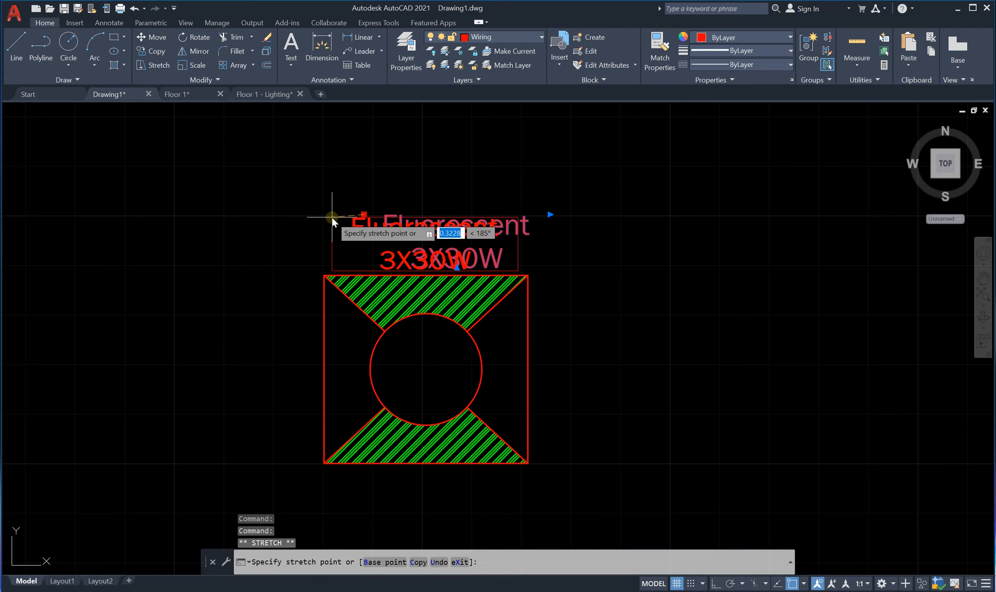
left_click(332, 217)
scroll(455, 369, "down", 2)
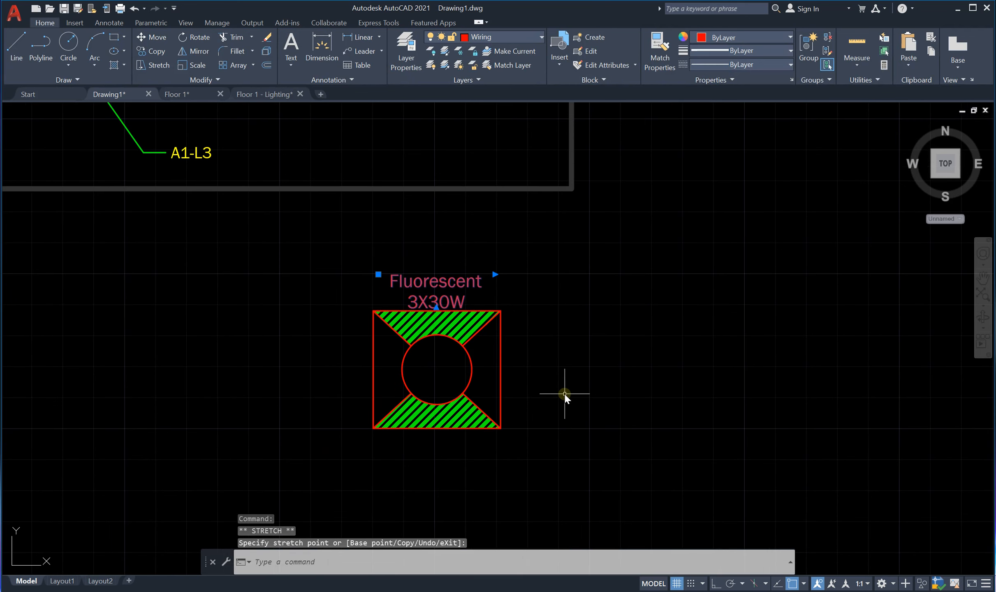
key("Escape")
Move the Fluorescent 3X30W label to just below the square's bottom edge, roughly centred under it
scroll(406, 285, "up", 2)
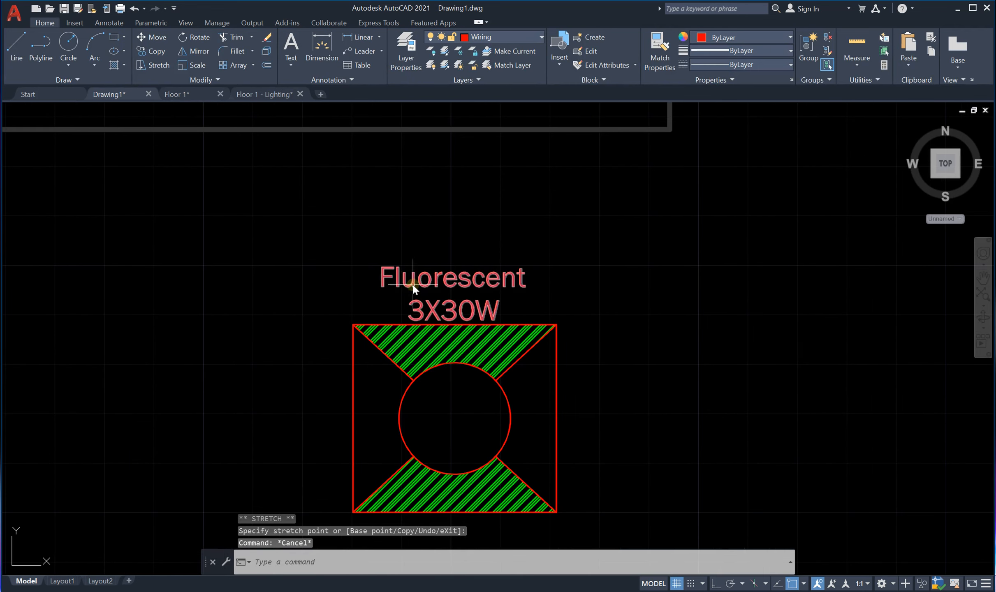
left_click(542, 223)
left_click(398, 307)
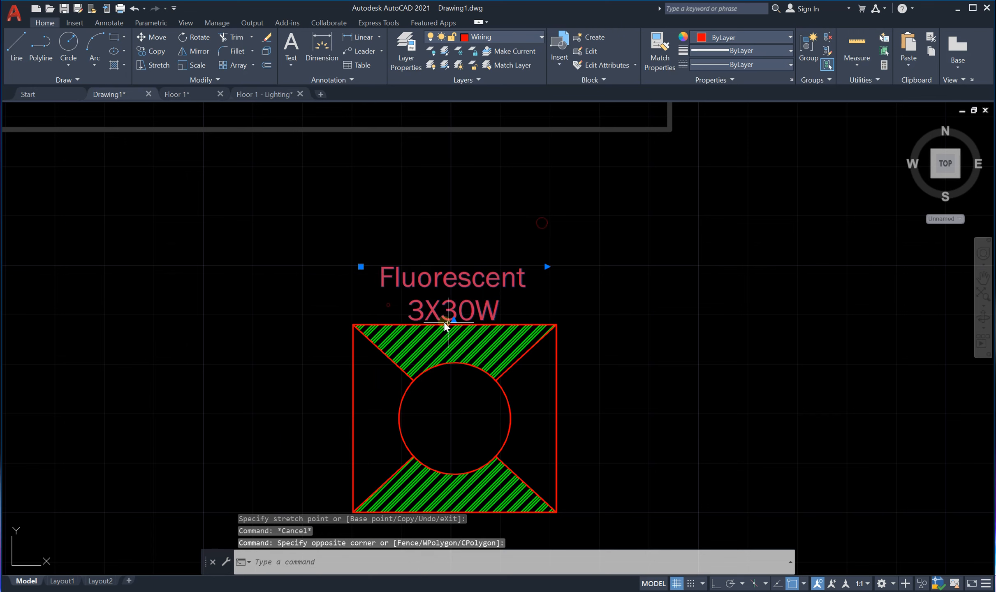
left_click(364, 268)
left_click(365, 268)
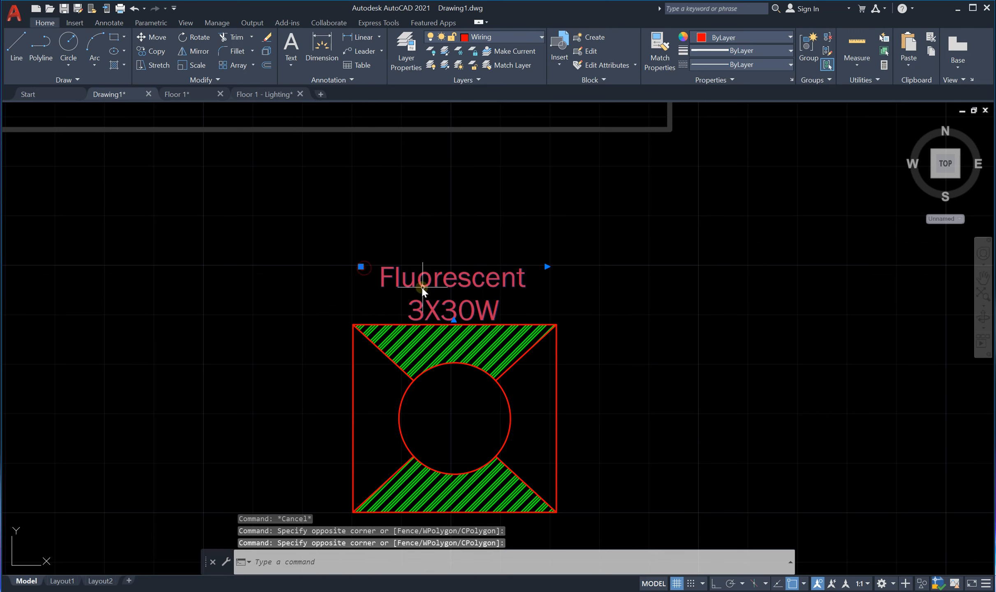
left_click(360, 266)
scroll(362, 185, "down", 3)
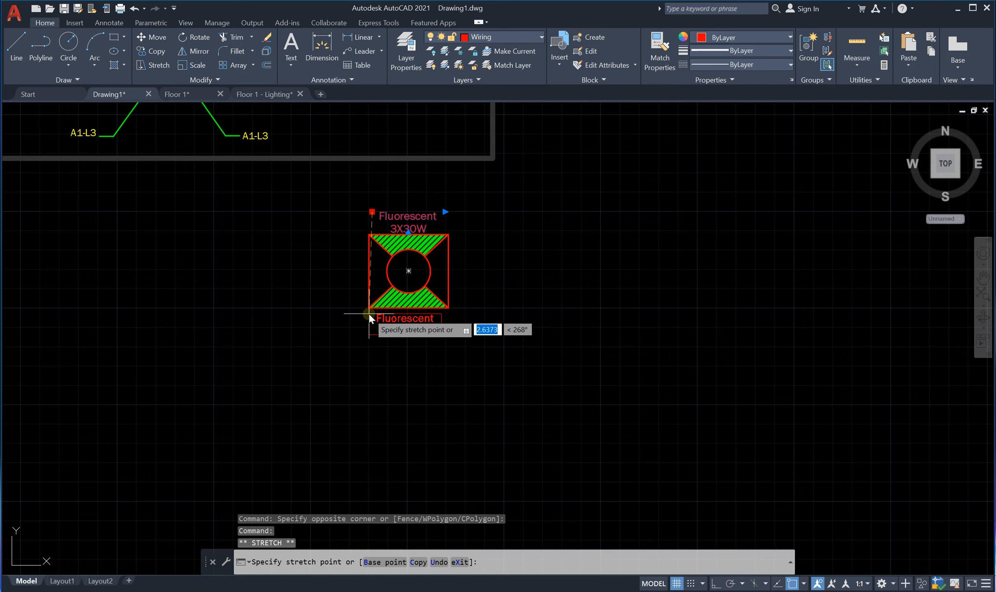
left_click(369, 317)
scroll(487, 291, "up", 4)
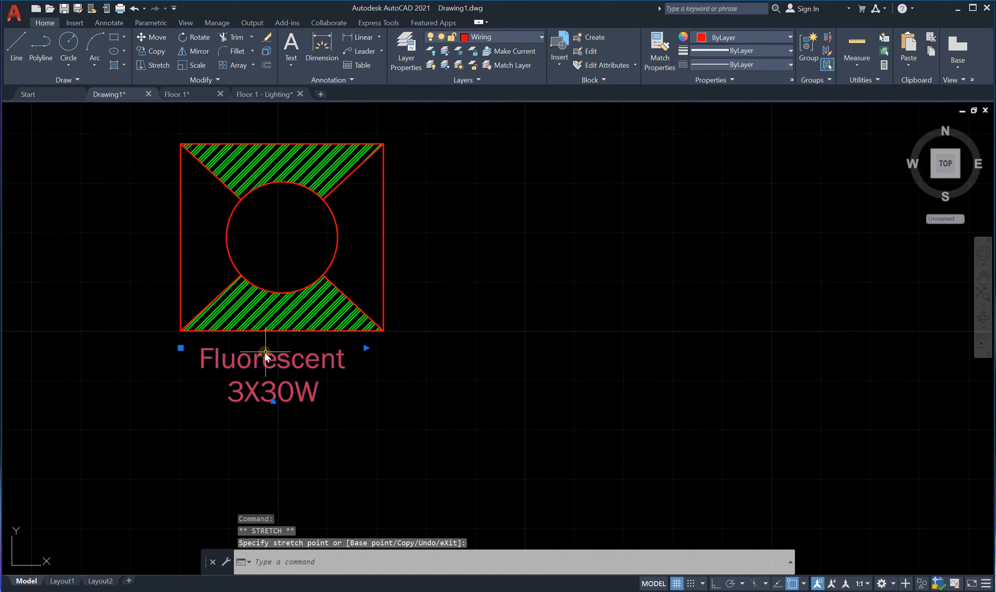
scroll(265, 355, "down", 2)
key("Escape")
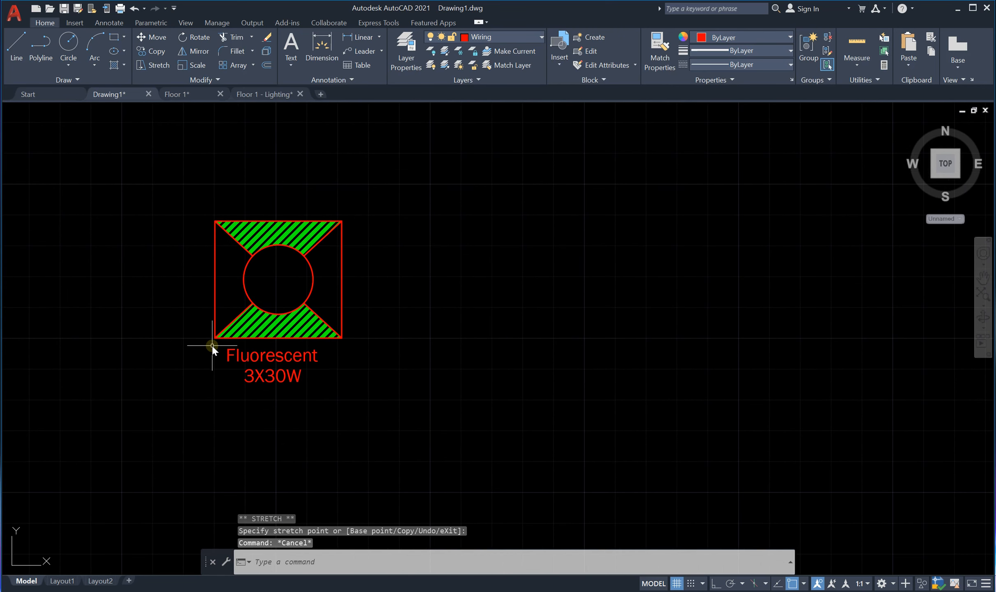
Select the whole symbol, including its hatches and label, and assign it to layer 0
scroll(316, 313, "down", 5)
scroll(278, 290, "up", 3)
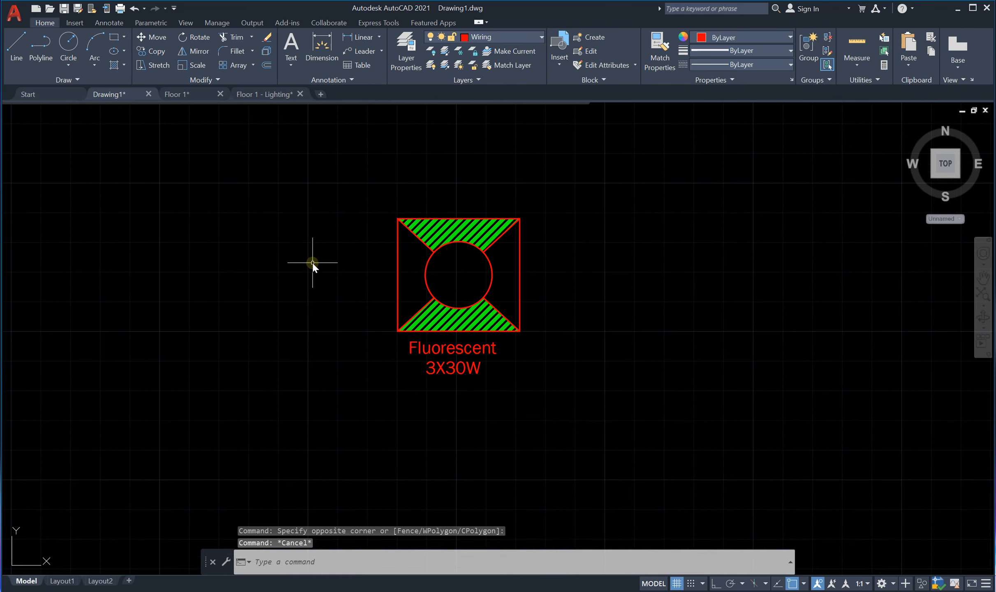
scroll(396, 261, "up", 4)
scroll(371, 233, "down", 4)
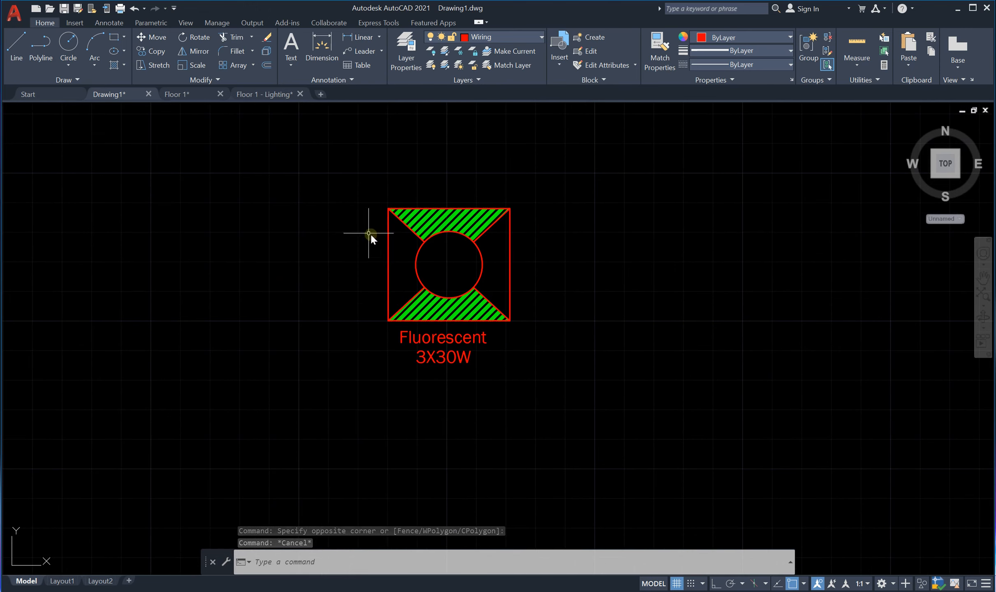
scroll(456, 266, "up", 3)
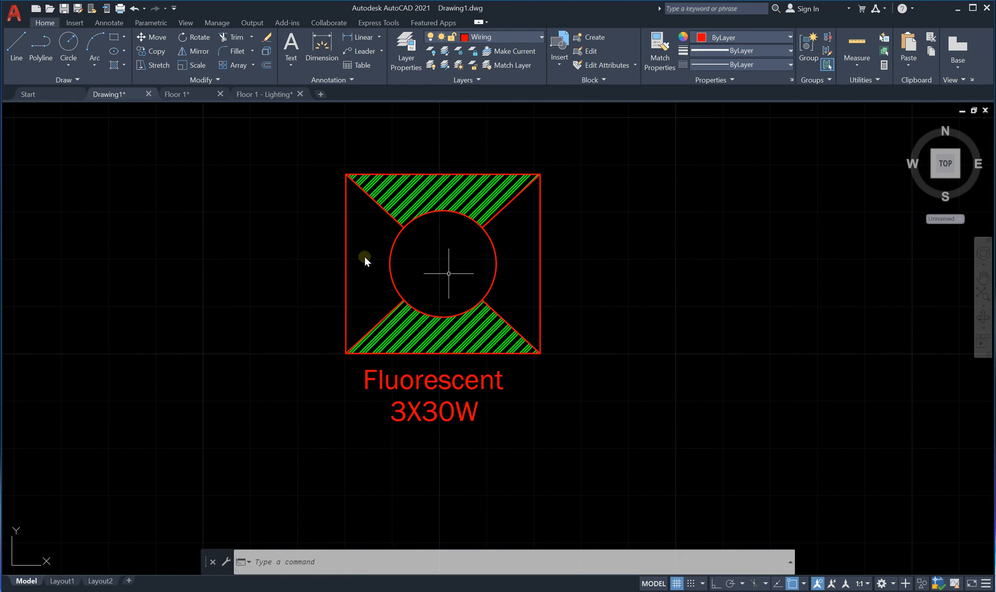
left_click(600, 156)
left_click(229, 444)
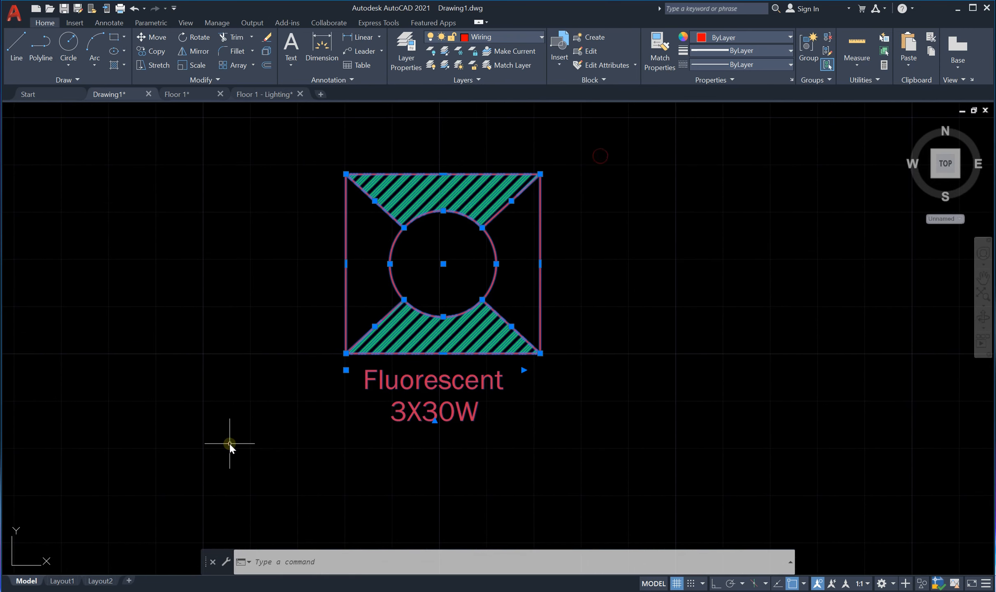
left_click(528, 39)
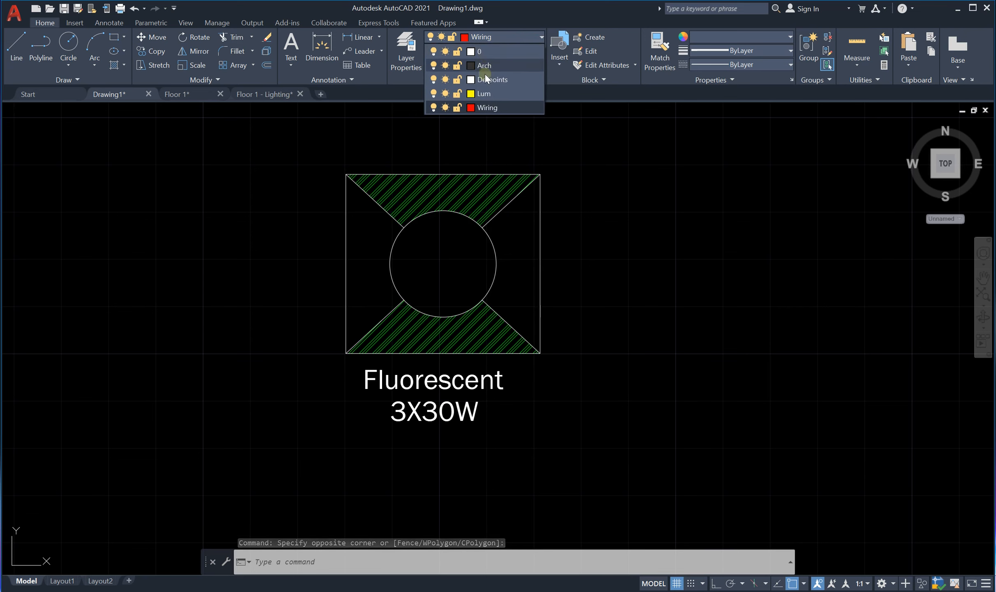
left_click(488, 51)
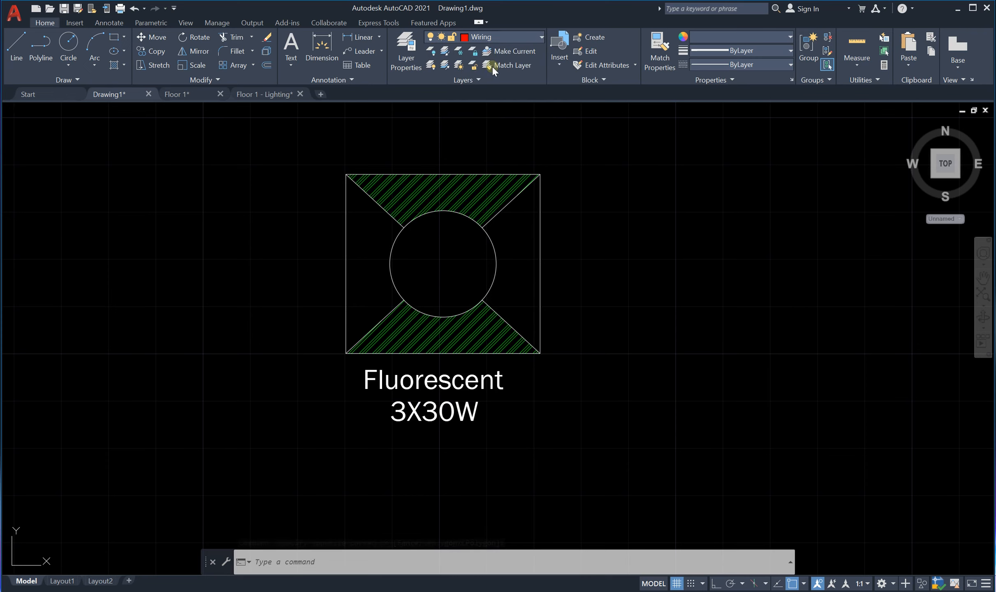
key("ctrl+a")
scroll(527, 229, "down", 2)
scroll(460, 287, "up", 4)
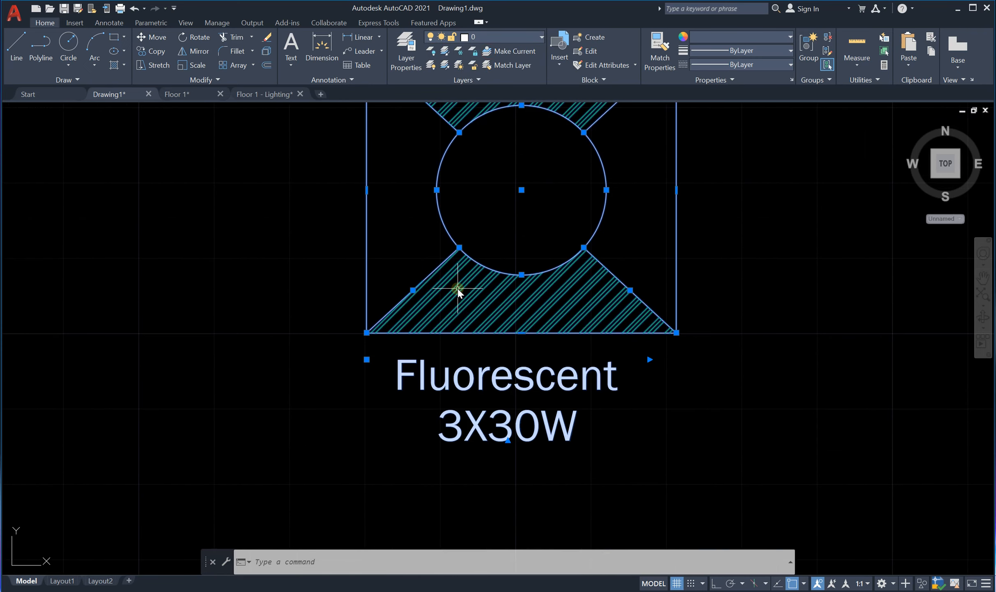
Select the whole fluorescent symbol with its hatches and label, and begin a block definition named F-LU
key("Escape")
scroll(459, 291, "down", 2)
left_click(593, 188)
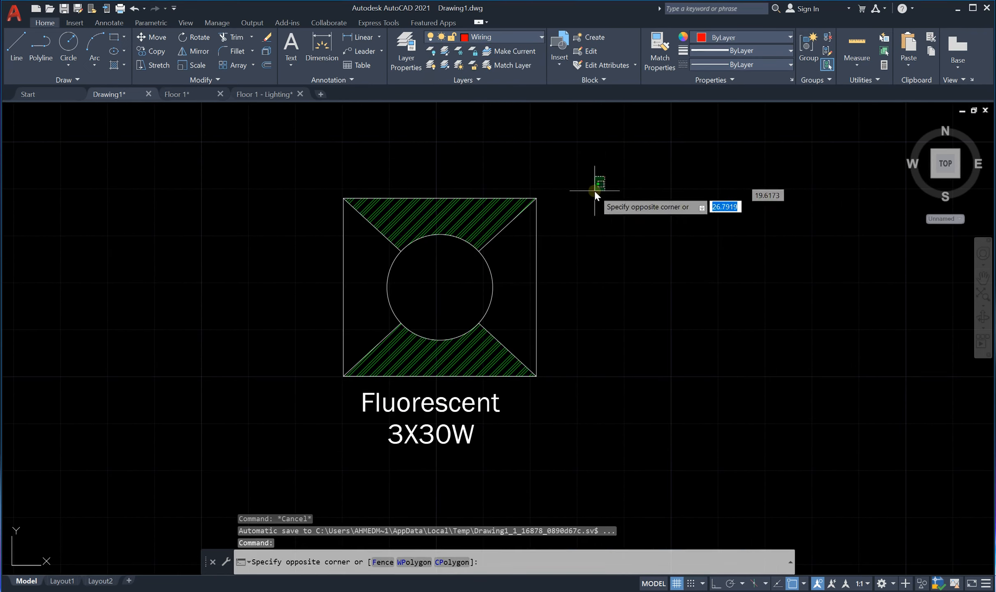
left_click(290, 439)
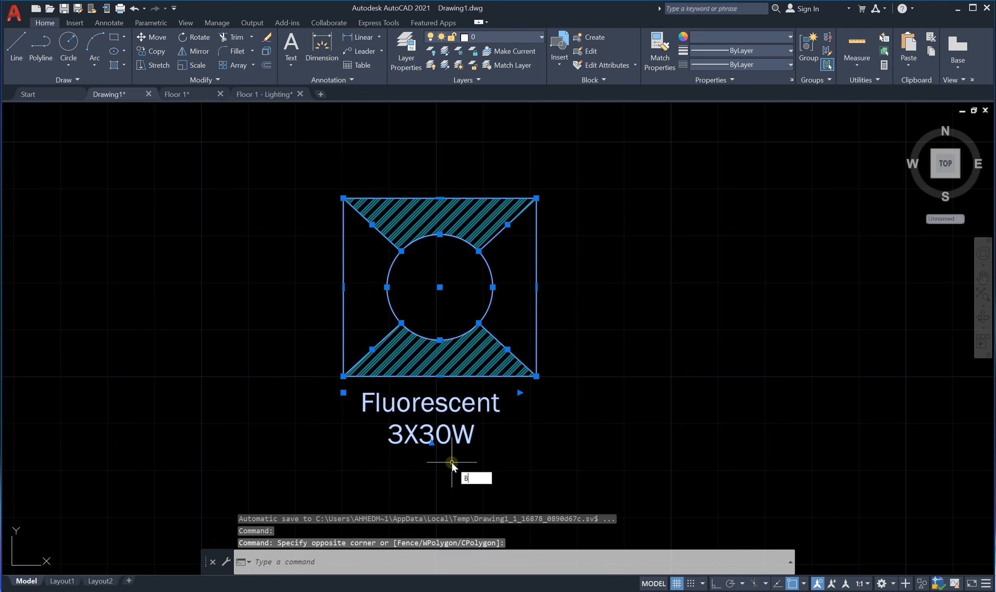
key("Return")
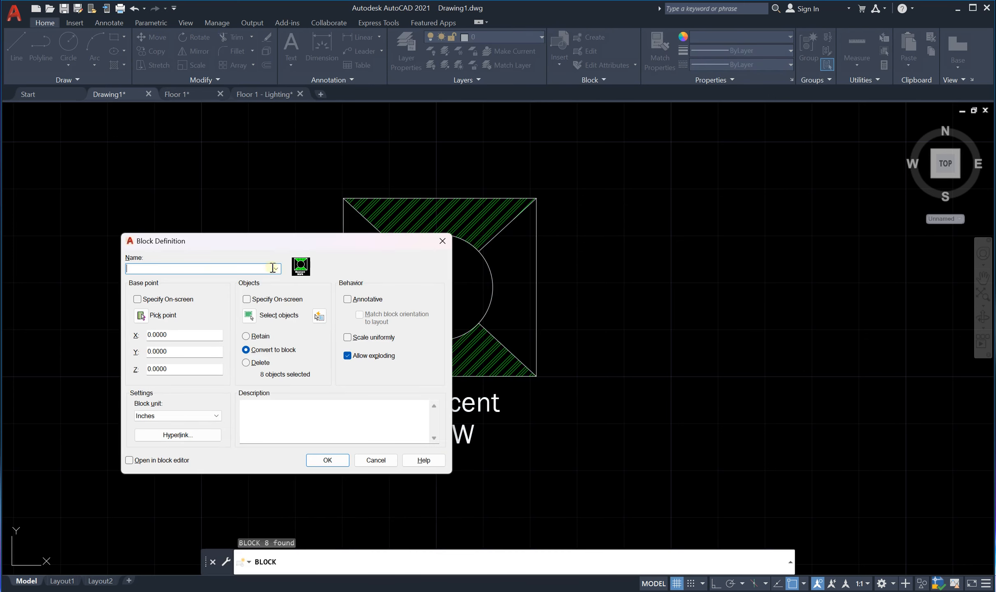
left_click(276, 269)
left_click(277, 269)
key("Caps_Lock")
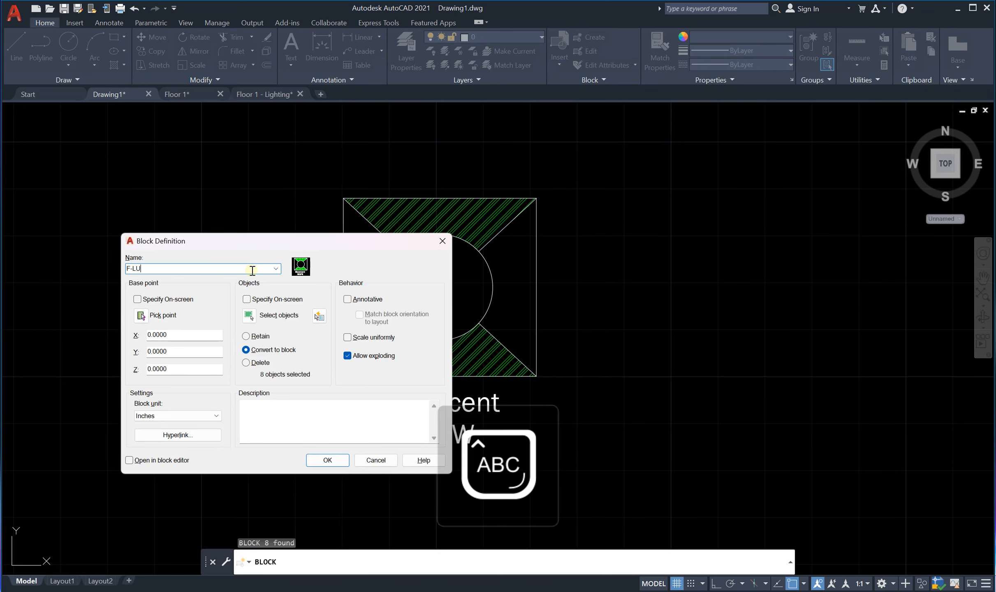
key("Caps_Lock")
Set the block's base point at the circle's centre and create the block
left_click(140, 315)
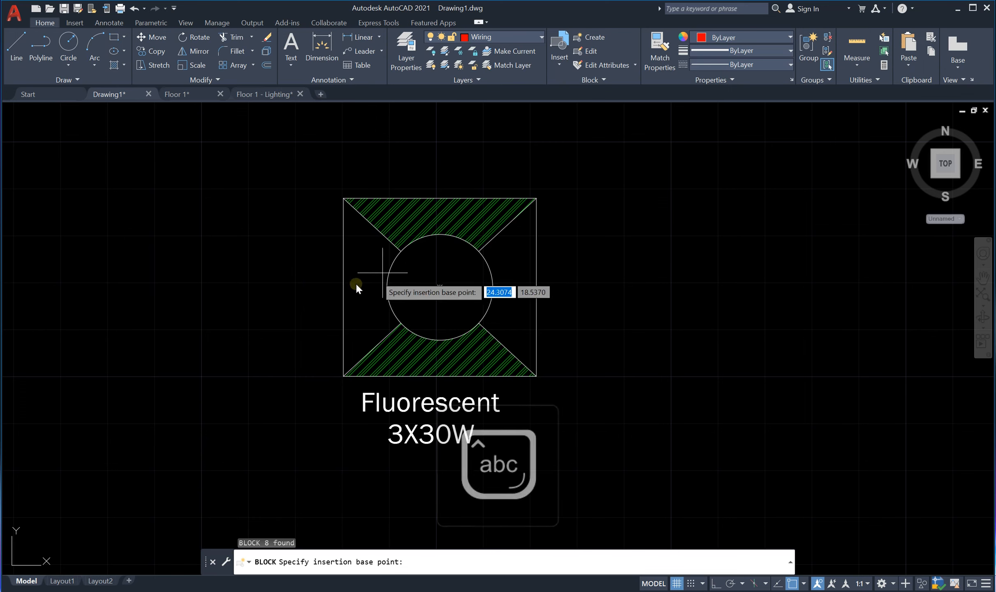
left_click(441, 287)
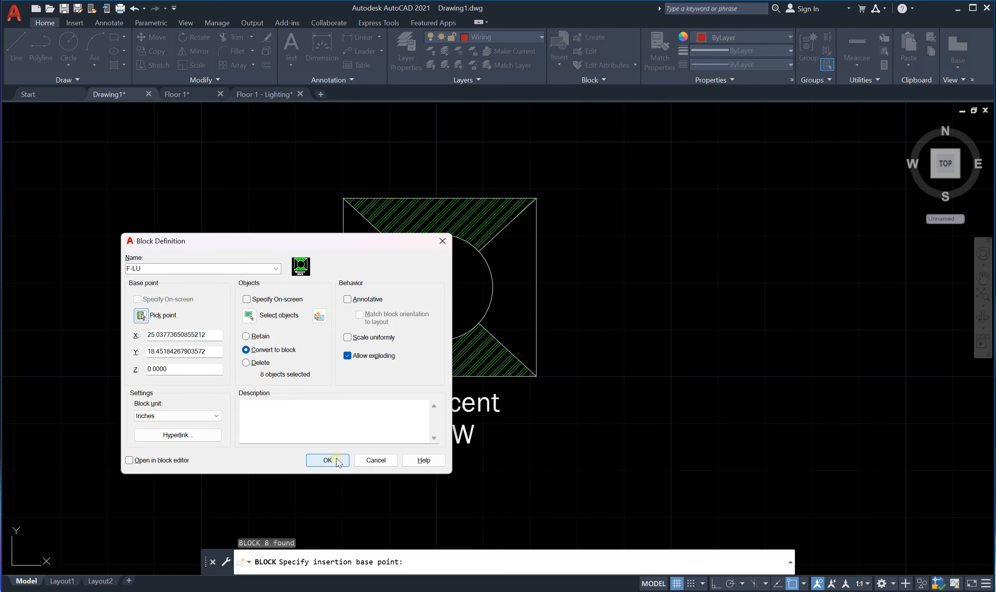
left_click(327, 460)
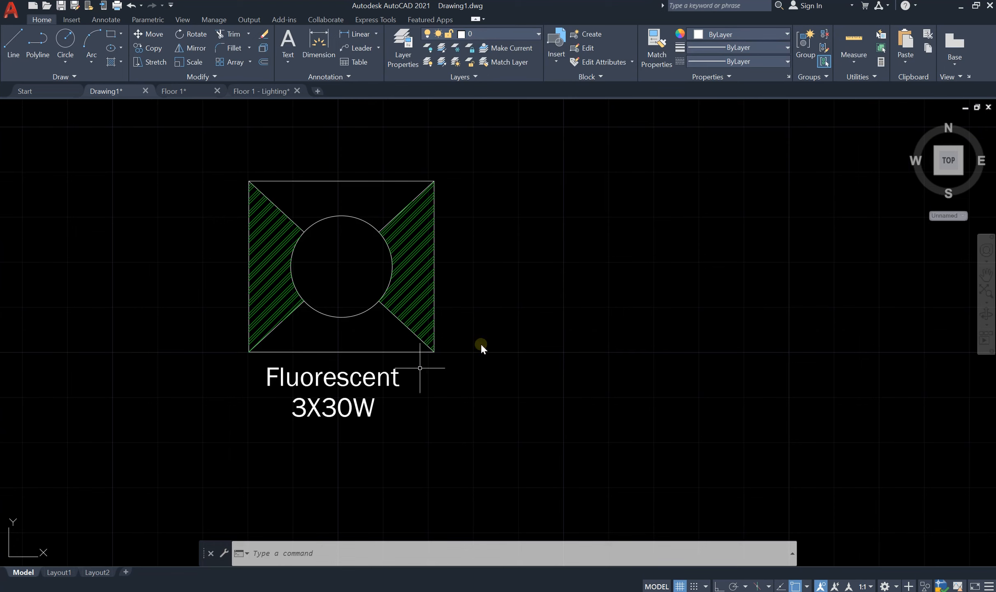
Open the F-LU block in the Block Editor and delete the hatch in its side wedges
double_click(414, 272)
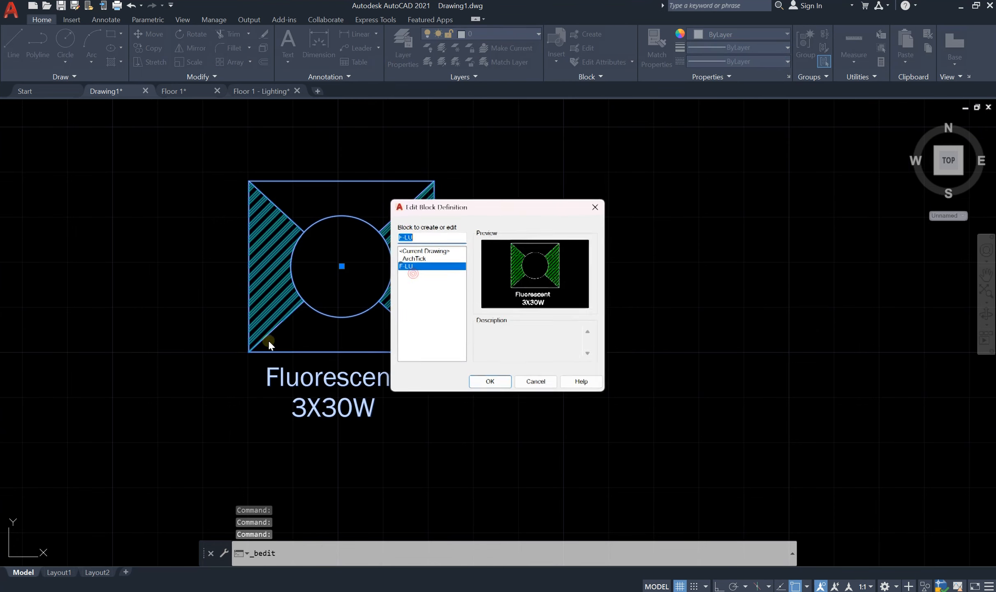
left_click(470, 387)
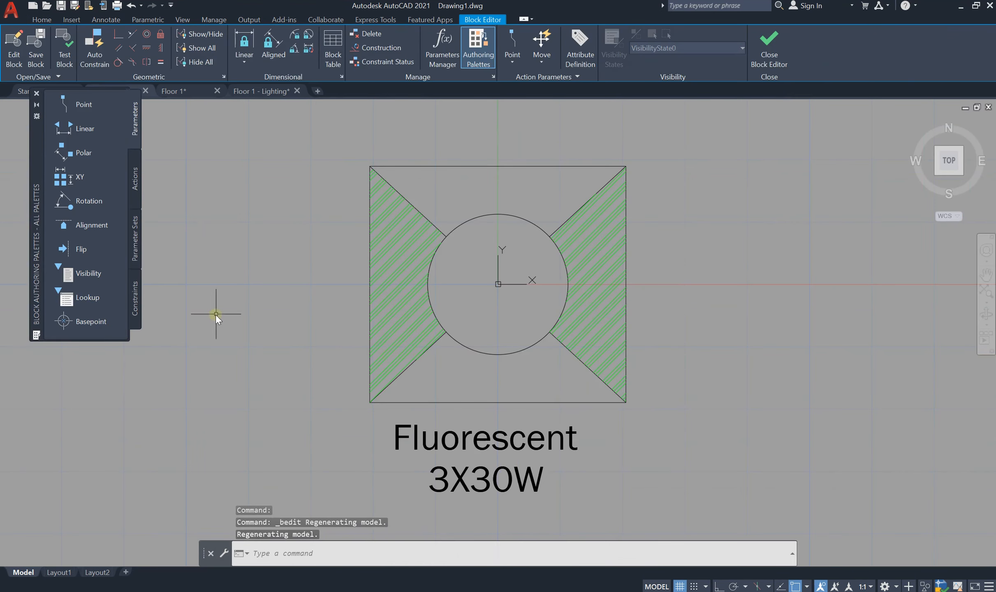
scroll(295, 300, "up", 2)
scroll(281, 310, "up", 4)
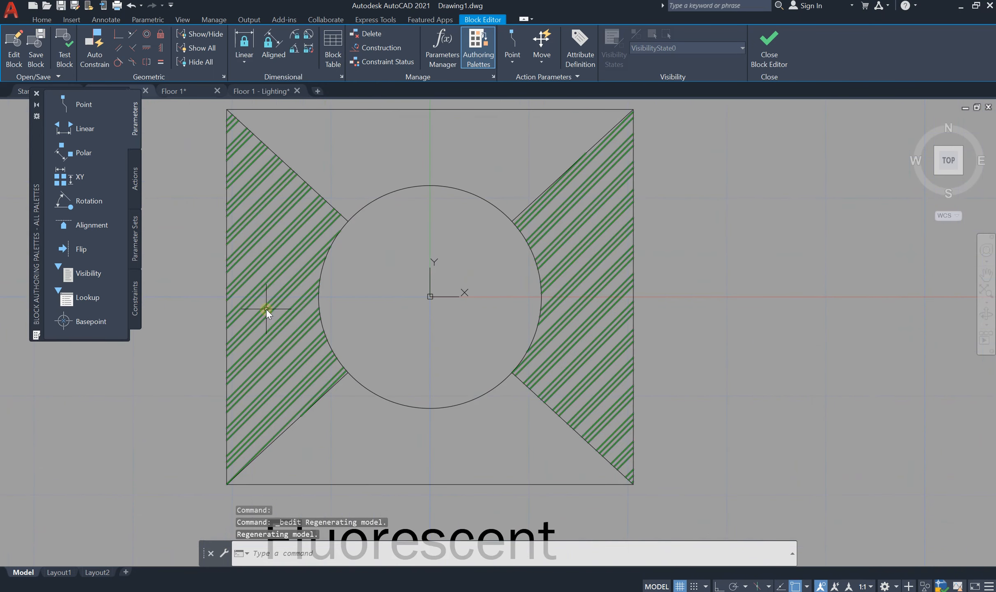
scroll(268, 296, "down", 2)
left_click(265, 287)
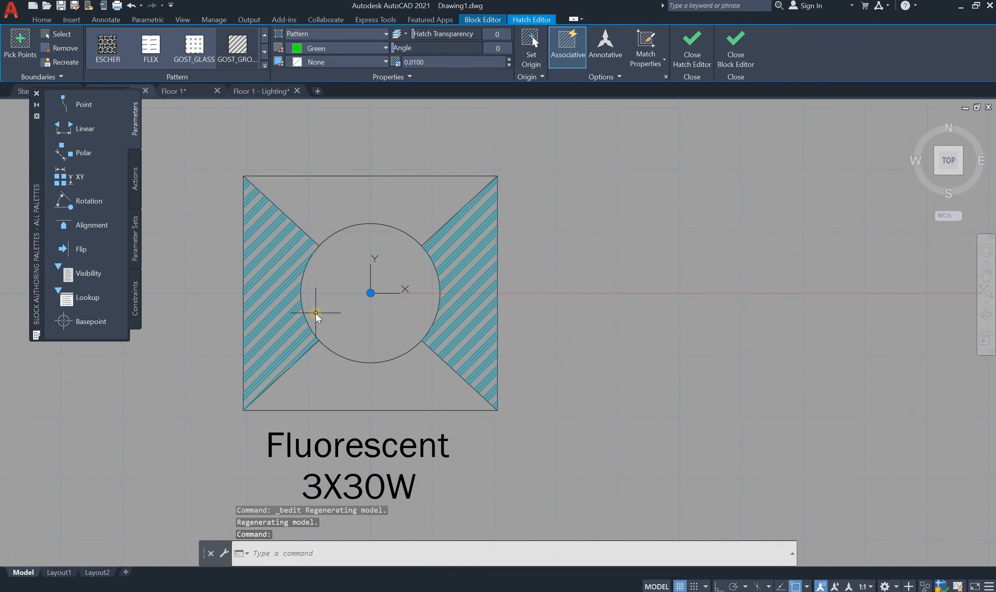
key("Delete")
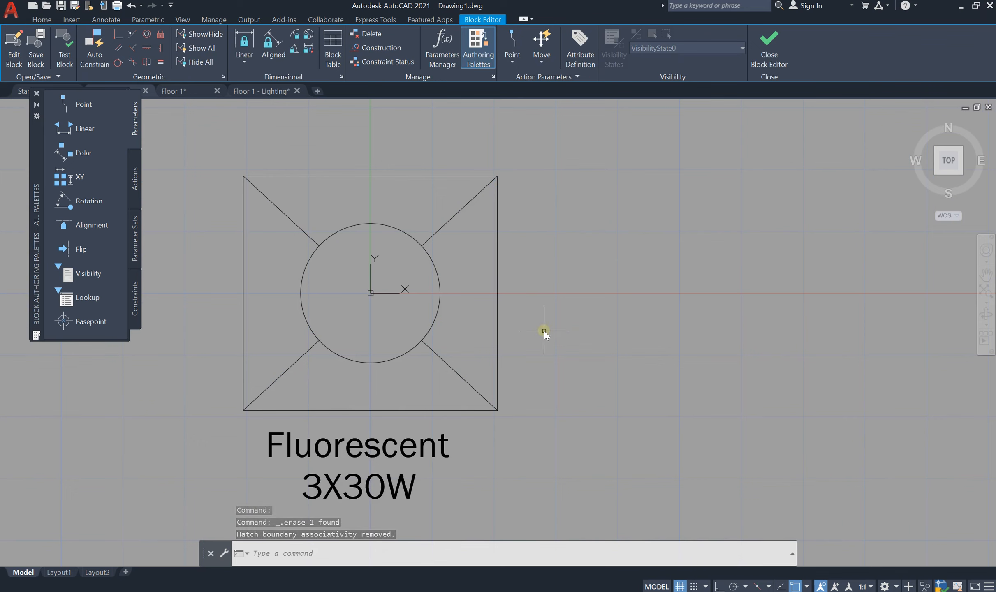
Hatch the wedges above and below the circle in green, then close the Block Editor, saving the changes to F-LU
type("h")
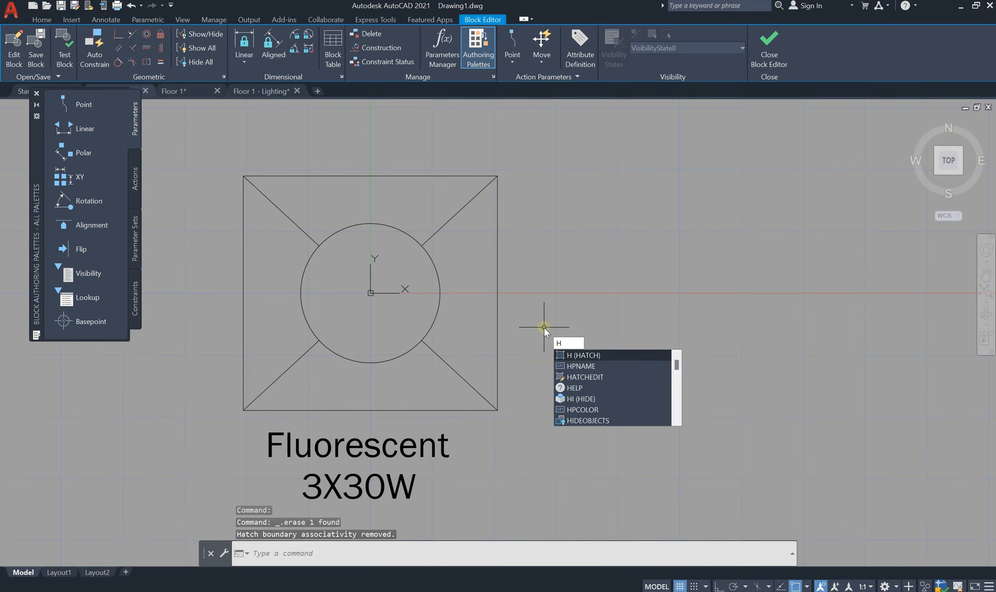
key("Return")
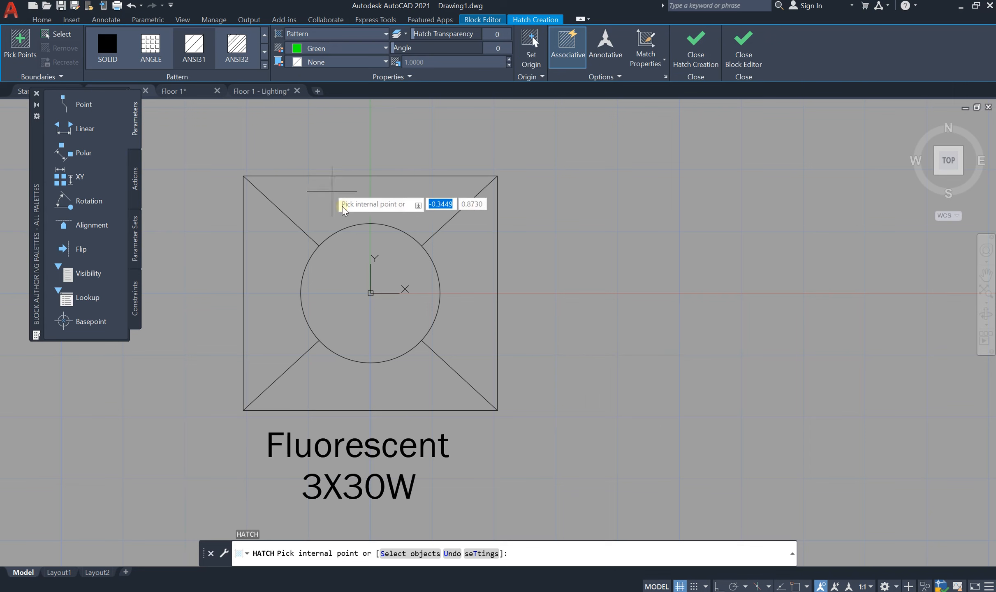
left_click(372, 213)
left_click(397, 385)
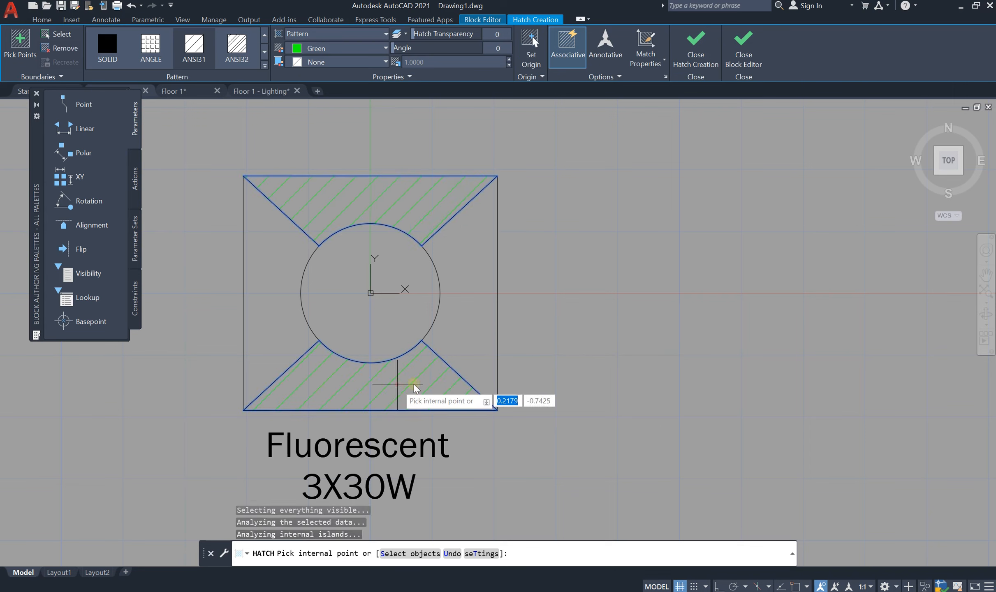
left_click(743, 46)
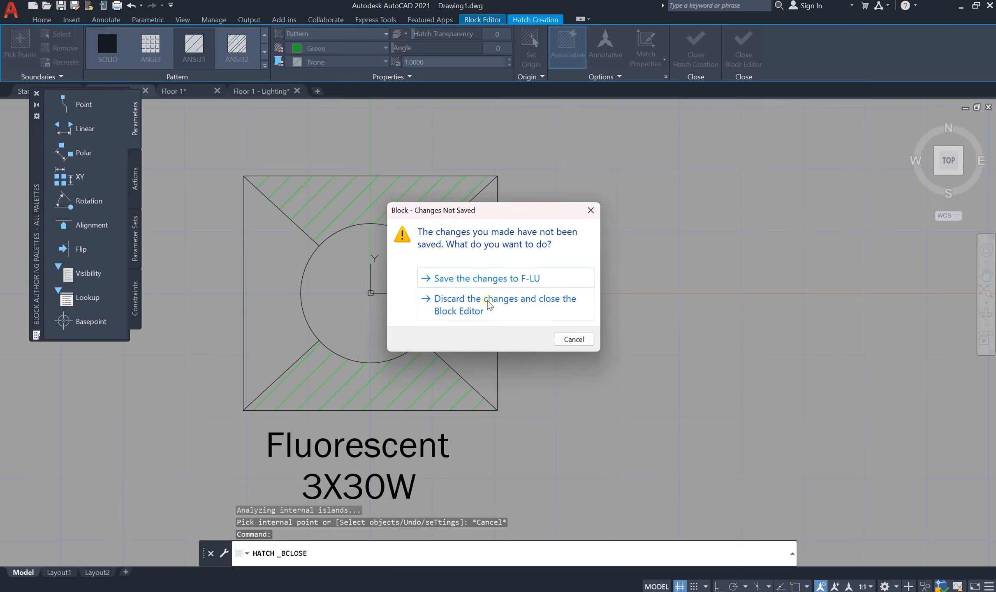
left_click(493, 283)
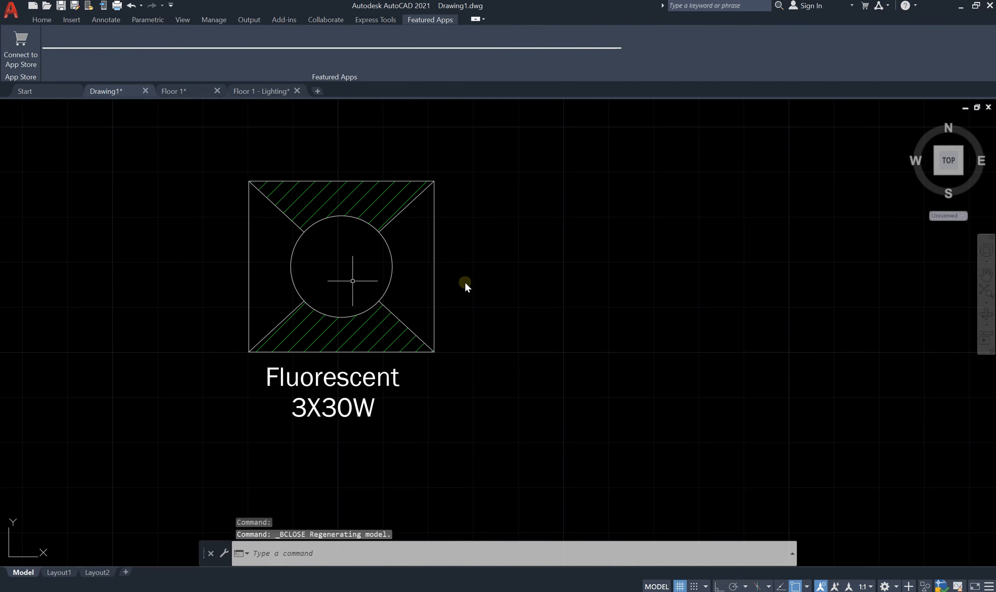
Examine the edited fluorescent symbol and the room's lighting layout with its six circles and wiring
scroll(395, 243, "down", 2)
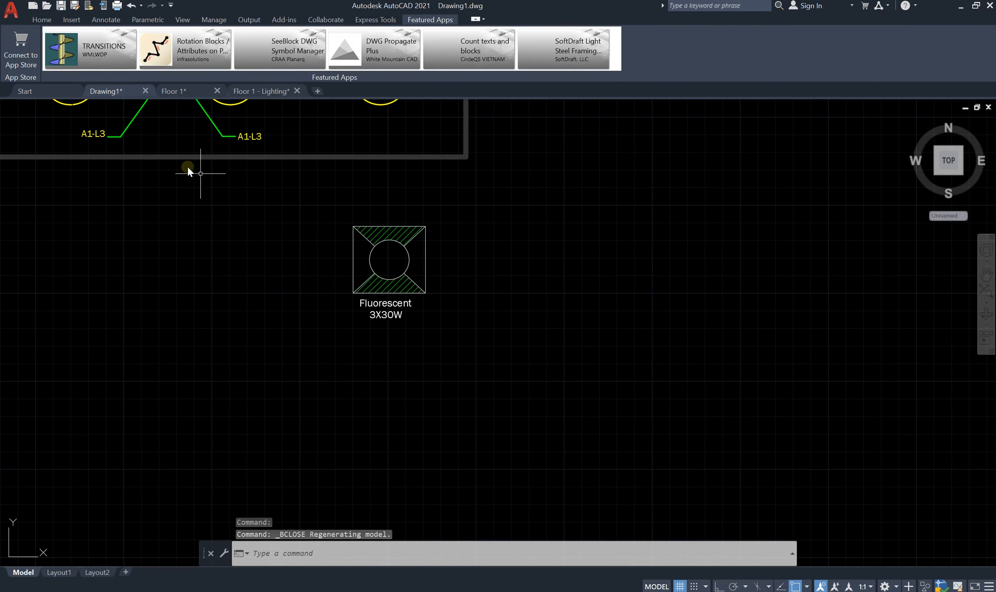
left_click(41, 19)
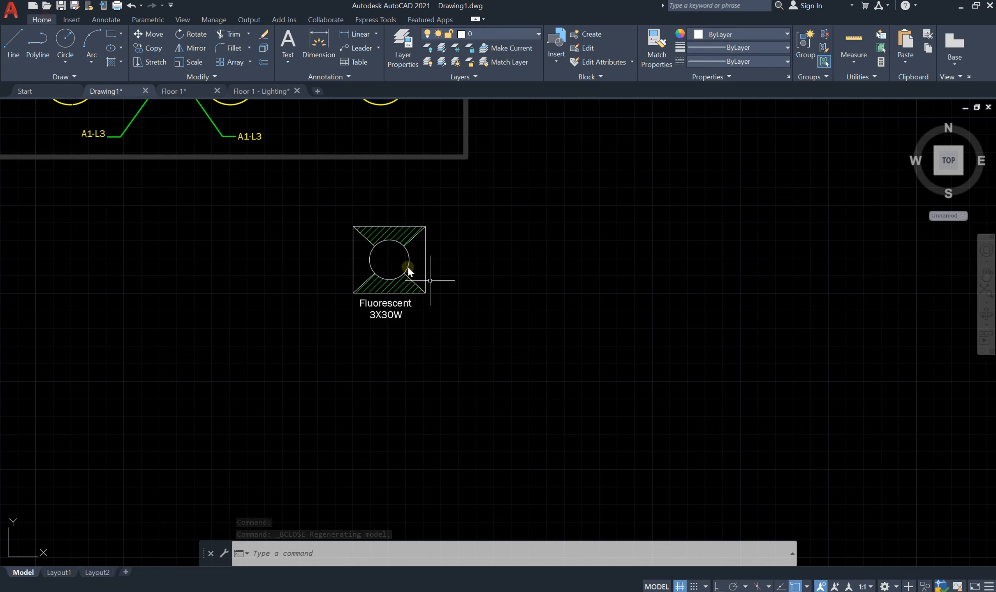
scroll(382, 288, "down", 4)
scroll(404, 341, "up", 2)
scroll(461, 353, "up", 6)
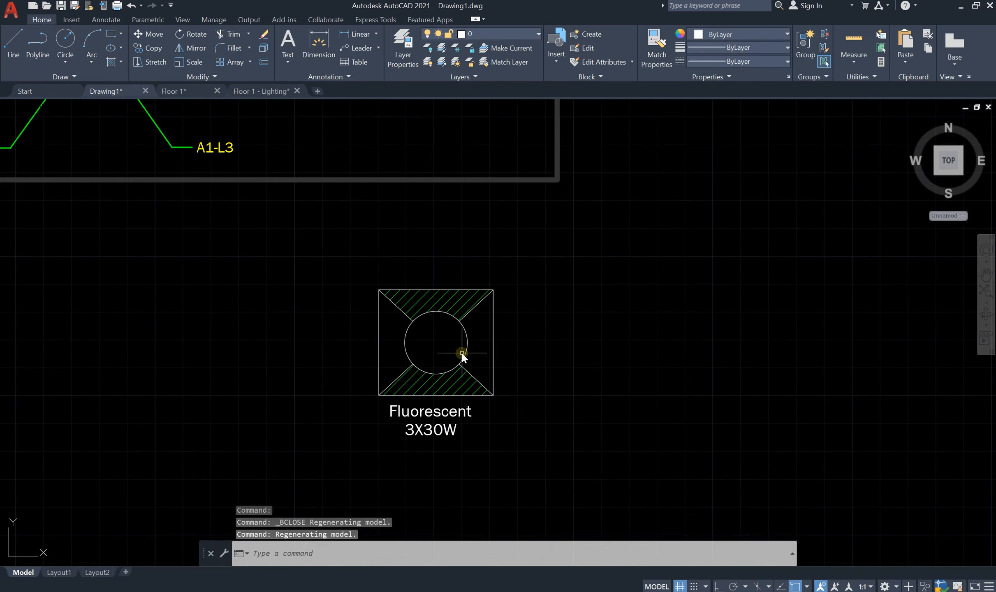
scroll(526, 387, "down", 6)
scroll(554, 415, "down", 3)
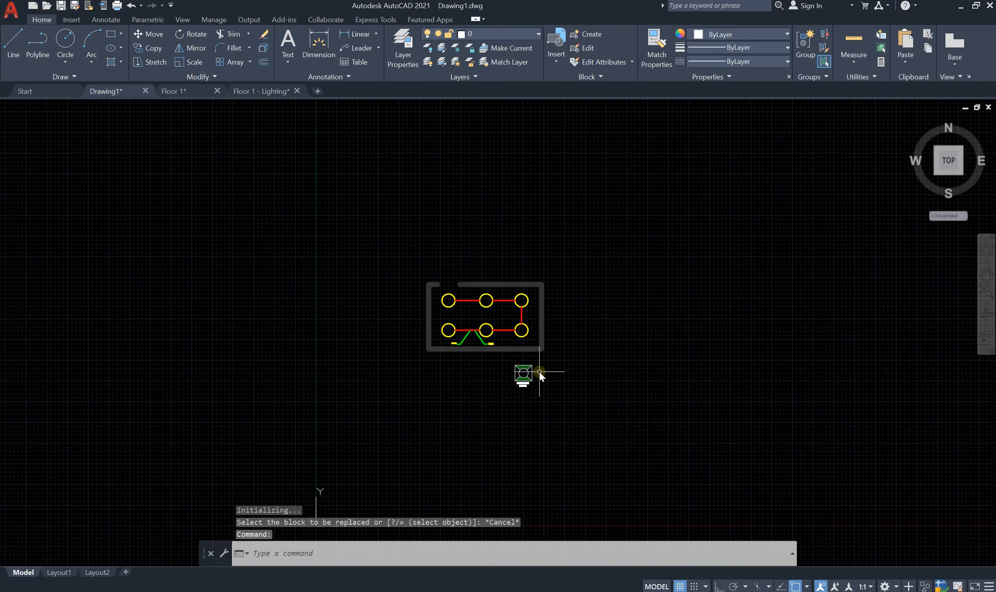
scroll(442, 284, "up", 3)
scroll(441, 336, "down", 4)
scroll(481, 340, "up", 7)
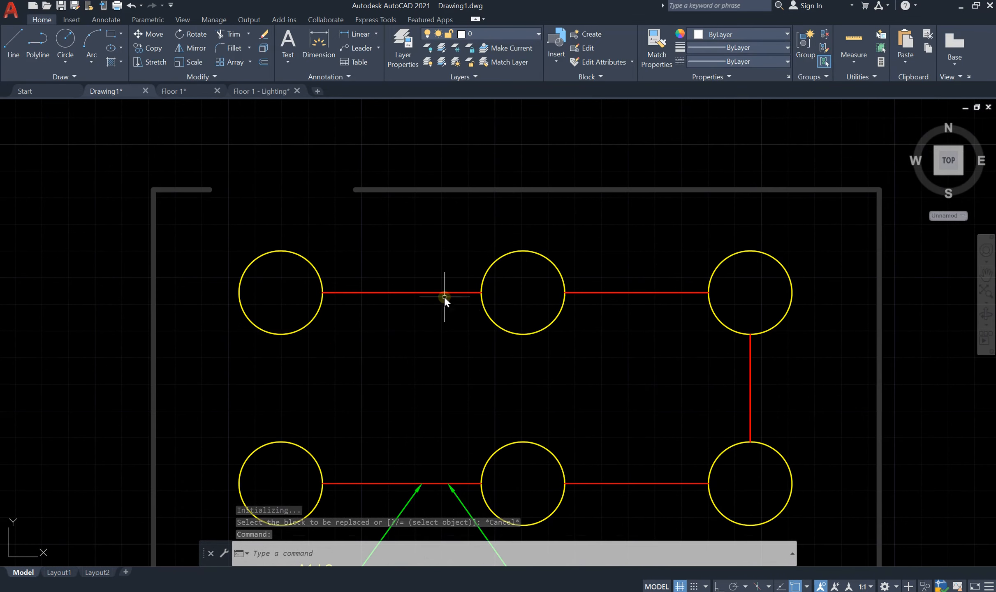
scroll(444, 295, "down", 3)
scroll(382, 288, "up", 4)
scroll(382, 285, "down", 5)
scroll(348, 283, "up", 5)
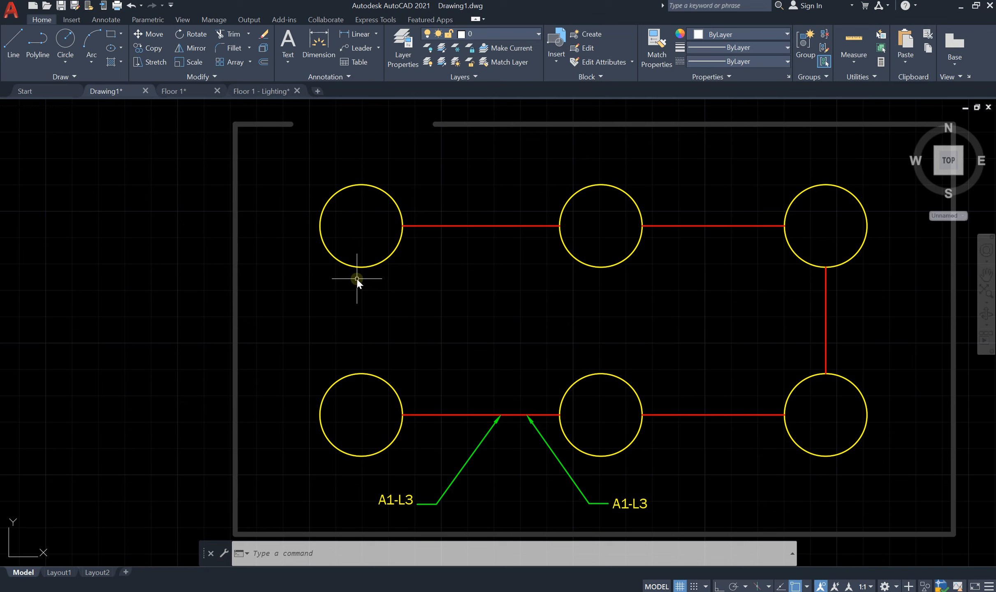
Draw a diagonal line across the room's upper-left light circle, from its upper-left edge to its lower-right edge
type("bl")
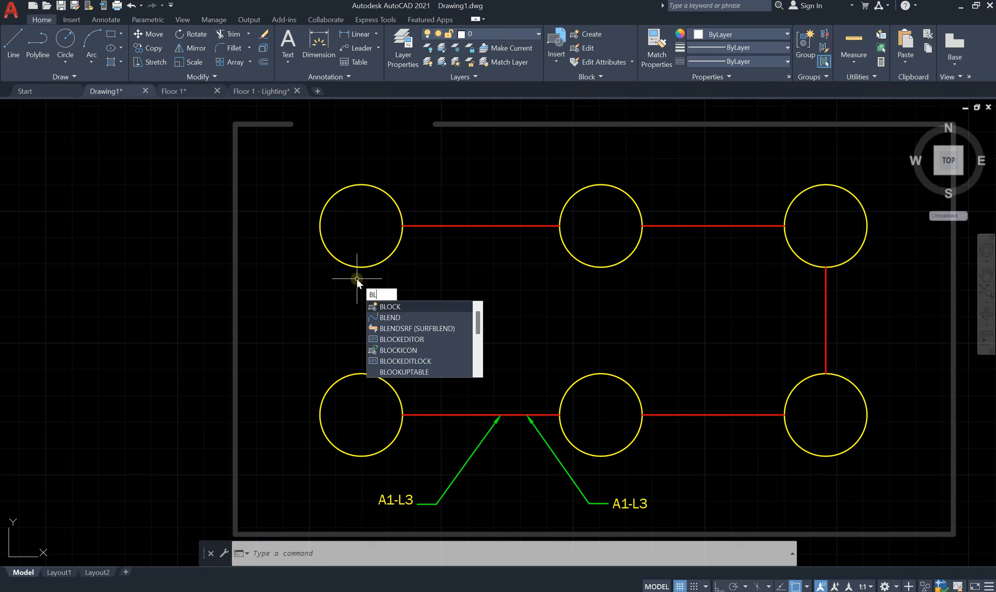
key("BackSpace")
key("BackSpace")
type("li")
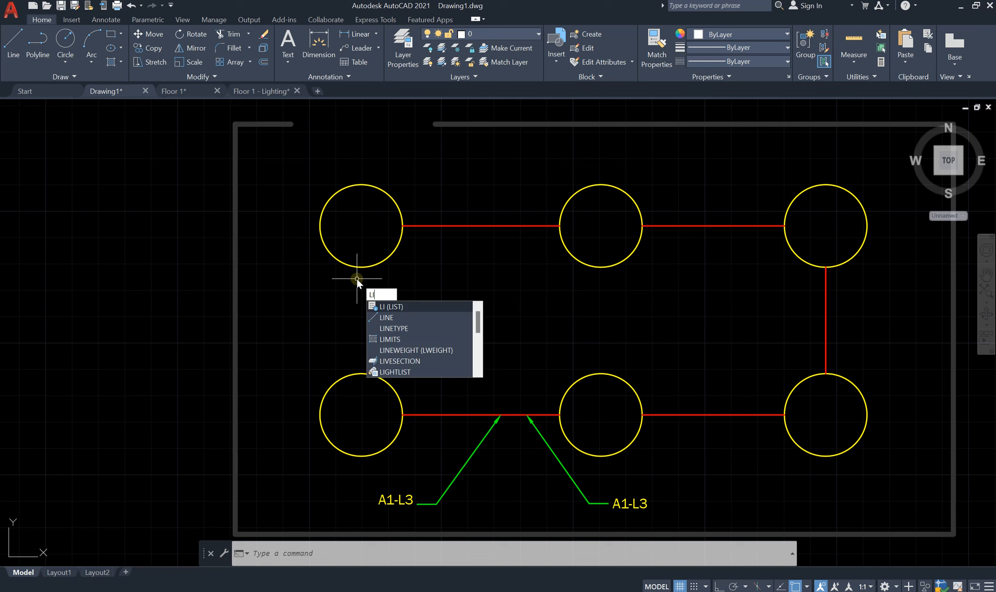
key("Return")
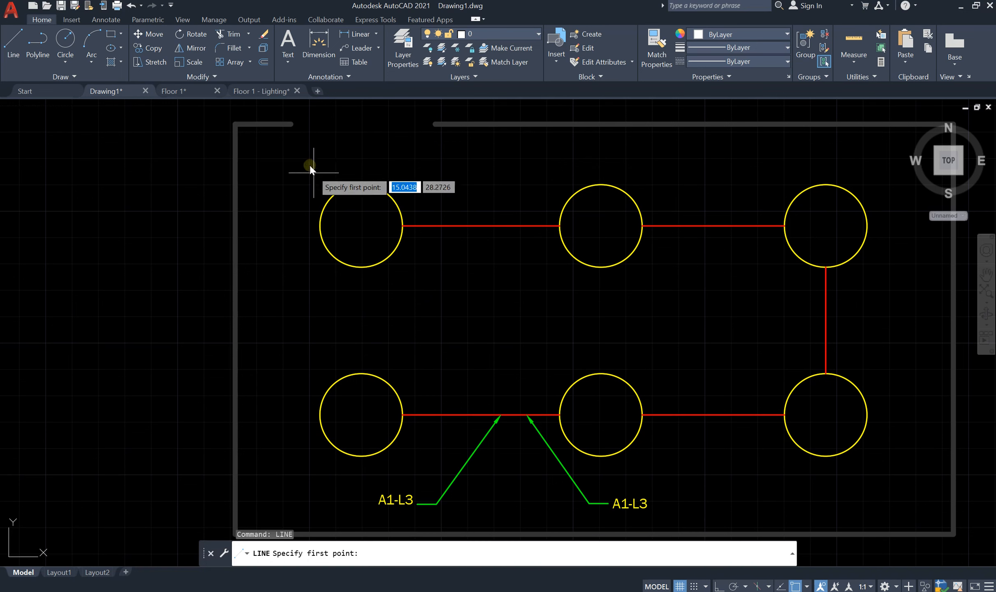
left_click(335, 196)
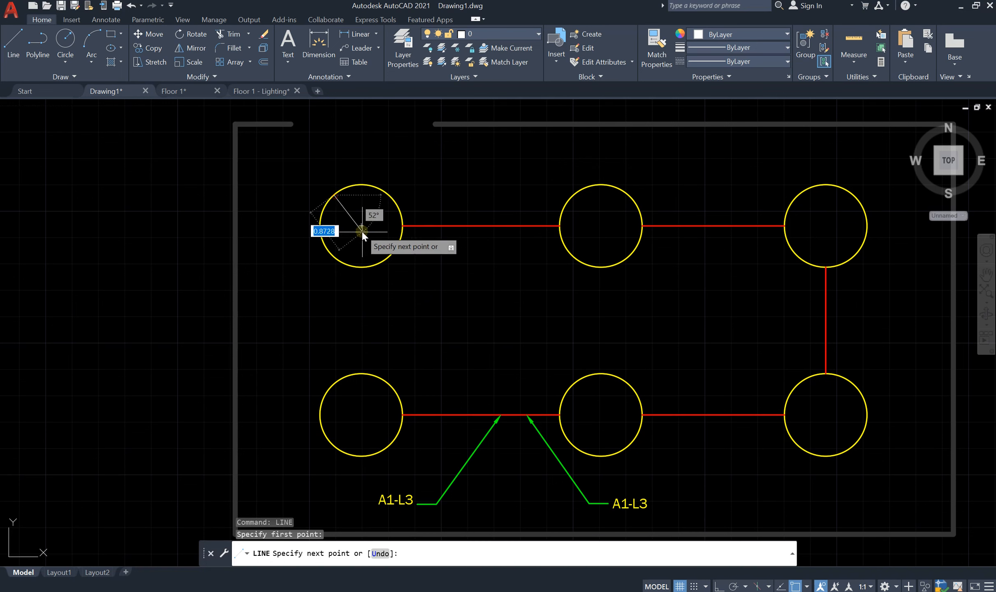
left_click(389, 256)
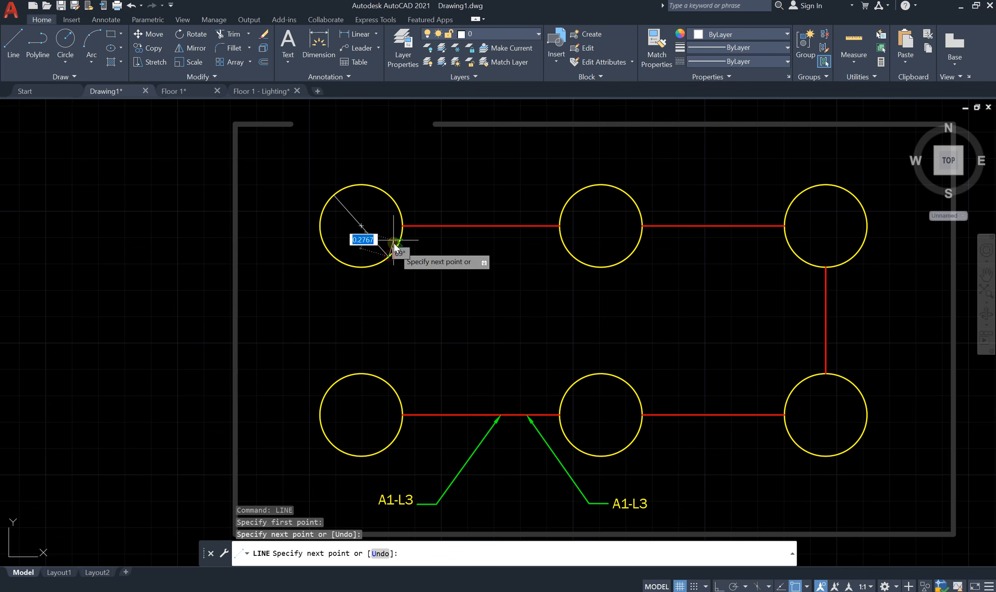
key("Return")
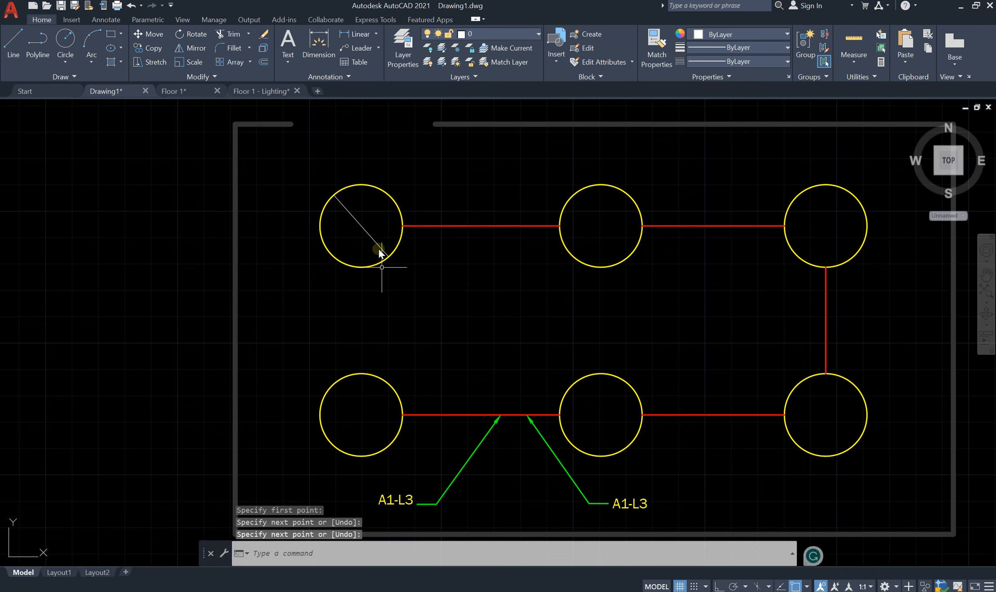
Draw a second line across the upper-left light circle, from its upper-right to its lower-left edge, forming an X
scroll(352, 216, "up", 4)
type("l")
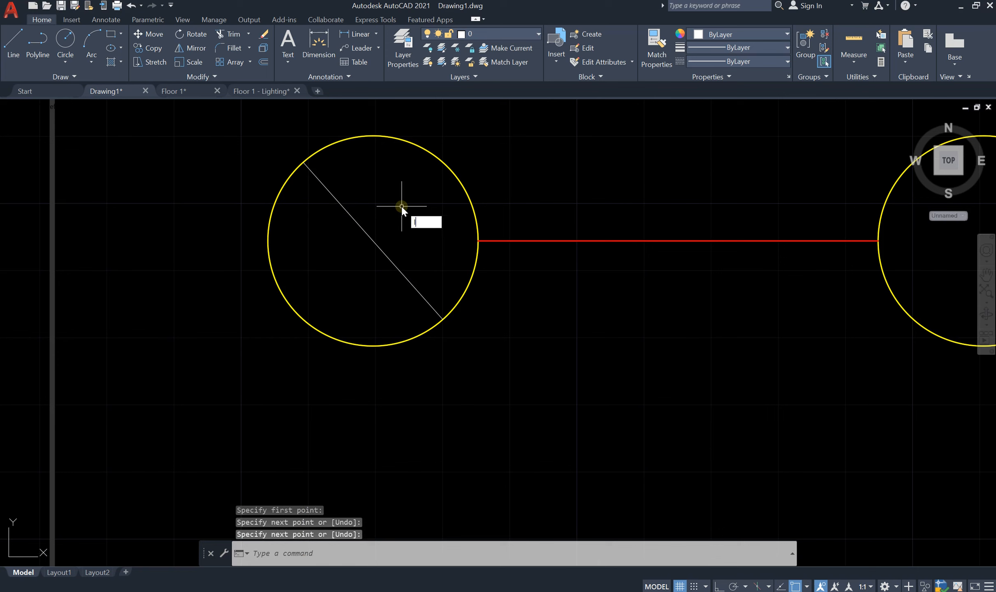
key("Return")
left_click(451, 176)
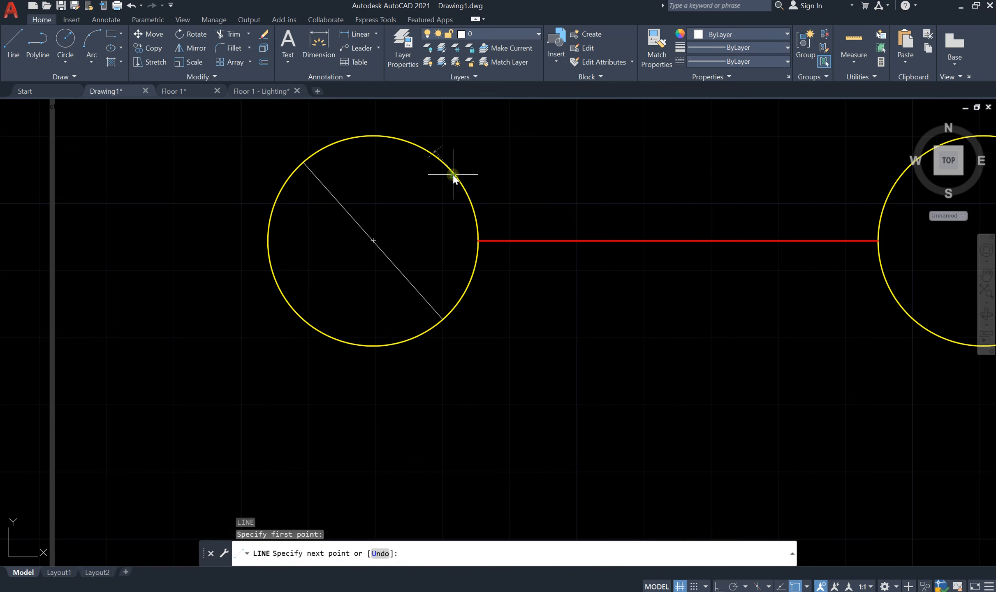
left_click(309, 317)
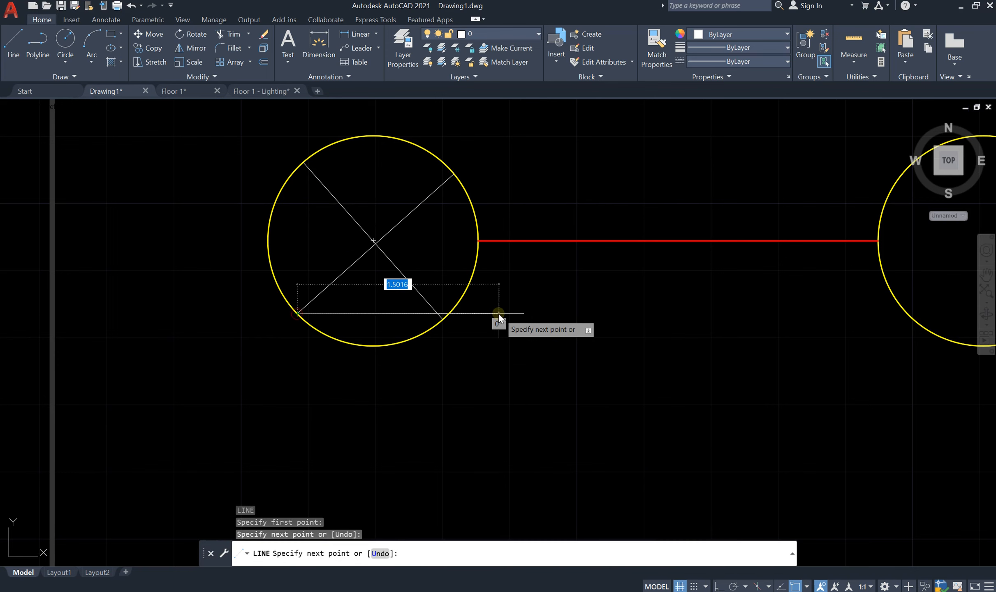
key("Return")
Delete the plain circles at the upper middle and upper right of the room, keeping the crossed one
scroll(272, 283, "down", 4)
scroll(271, 284, "down", 1)
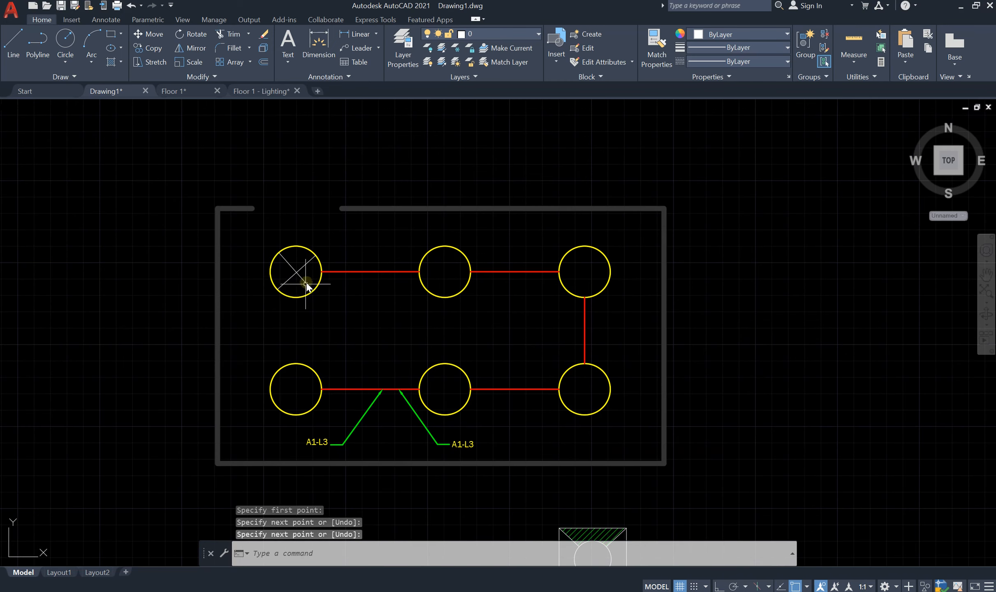
left_click(463, 252)
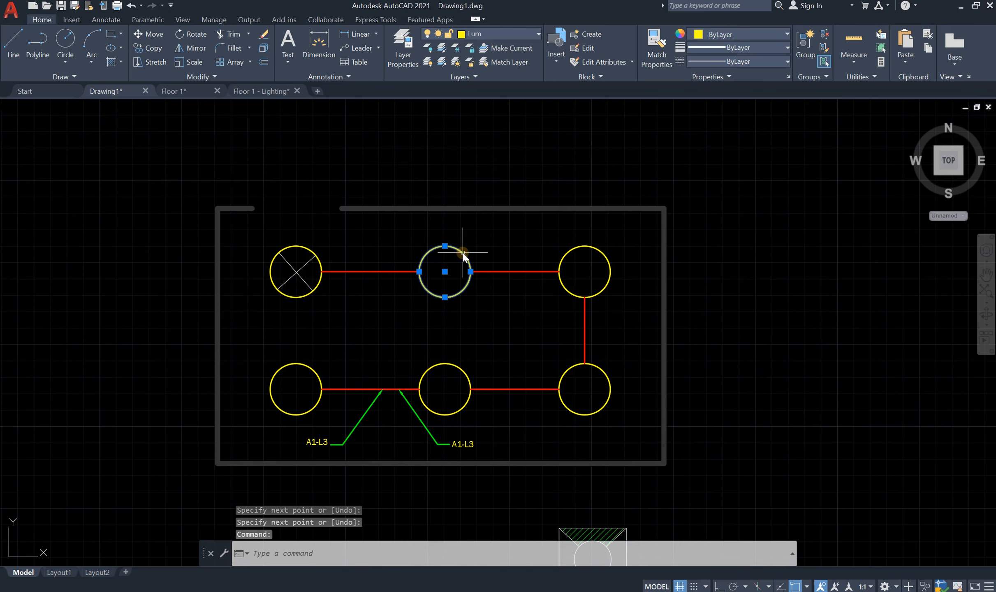
key("Delete")
left_click(580, 246)
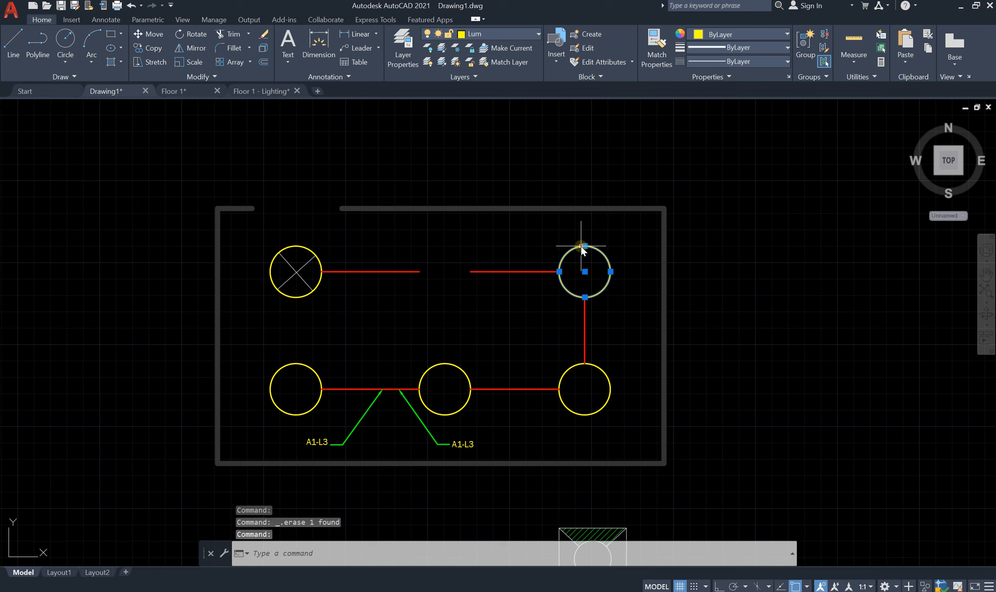
key("Delete")
Delete the three plain circles in the room's lower row, leaving the red wiring lines in place
left_click(636, 378)
left_click(578, 418)
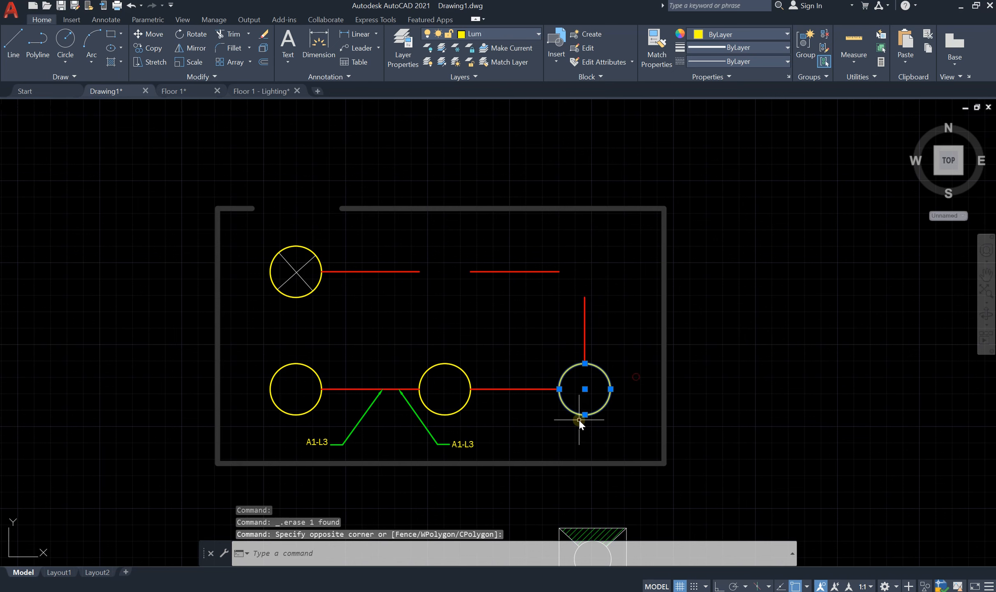
key("Delete")
left_click(448, 372)
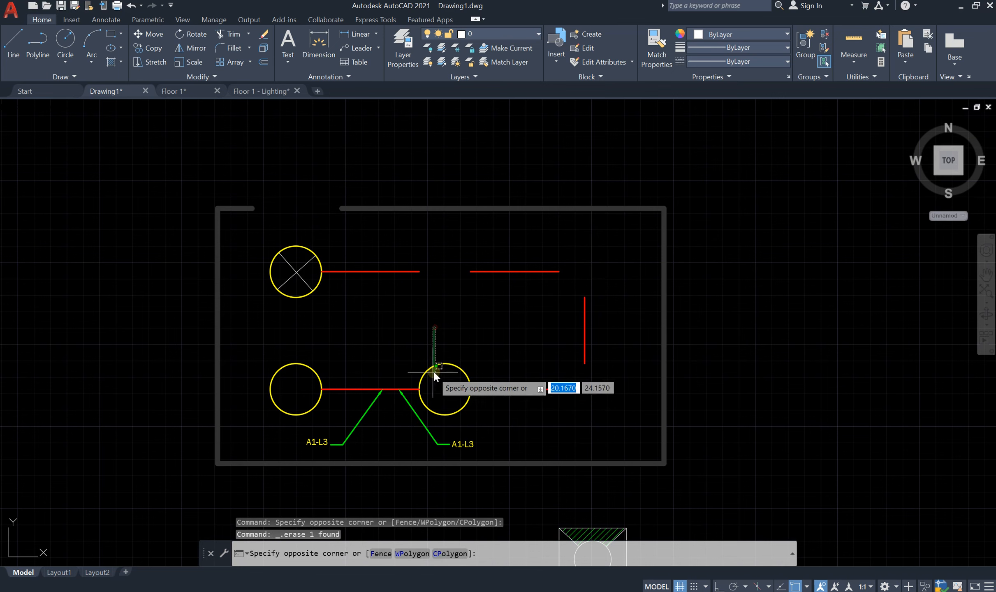
left_click(424, 386)
key("Delete")
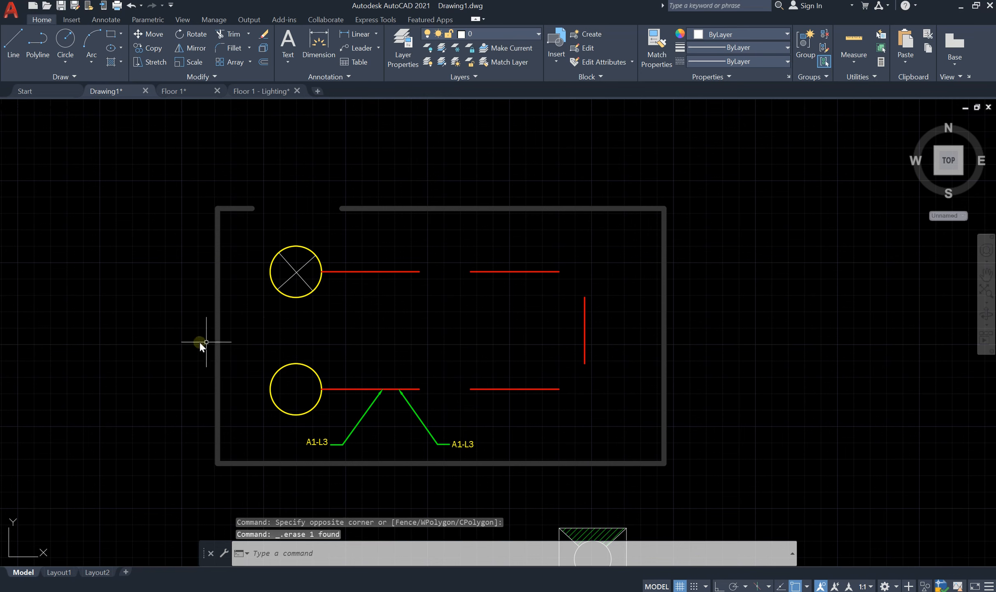
left_click(299, 339)
left_click(262, 394)
key("Delete")
Change the colour of the two crossing lines inside the upper-left light circle to Green
scroll(307, 269, "up", 4)
left_click(314, 280)
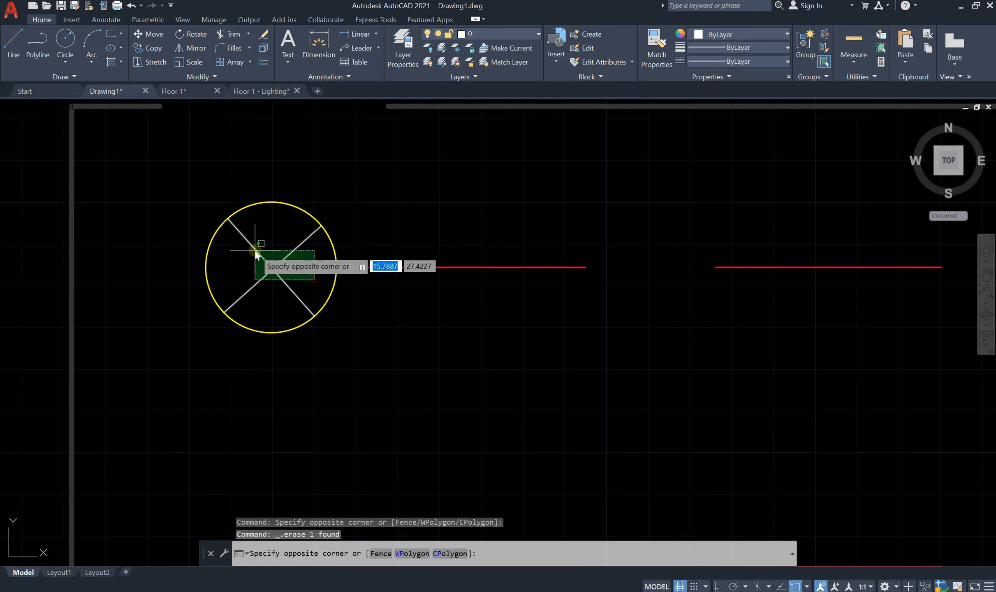
left_click(255, 250)
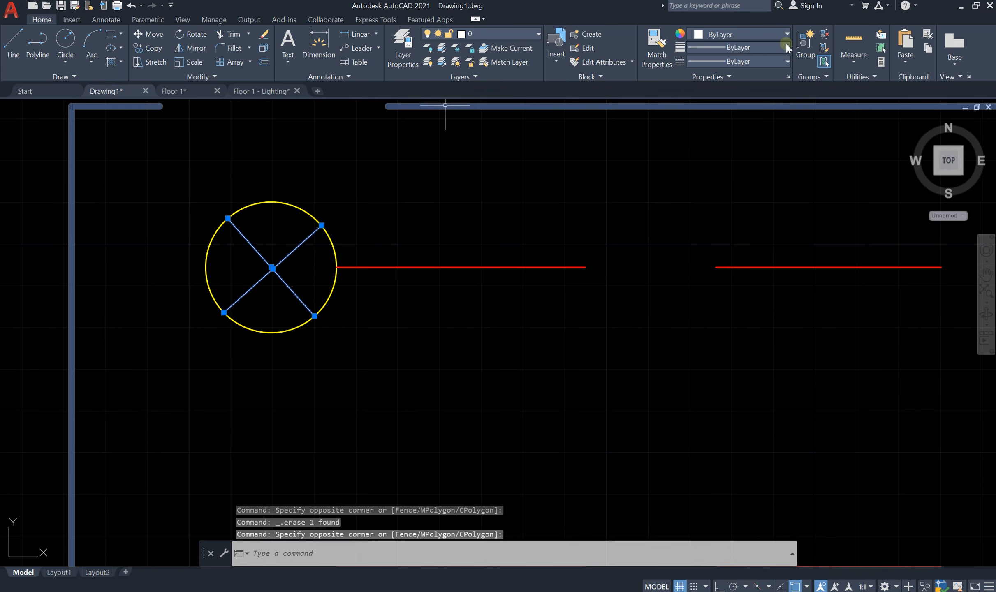
left_click(754, 48)
left_click(754, 34)
left_click(754, 33)
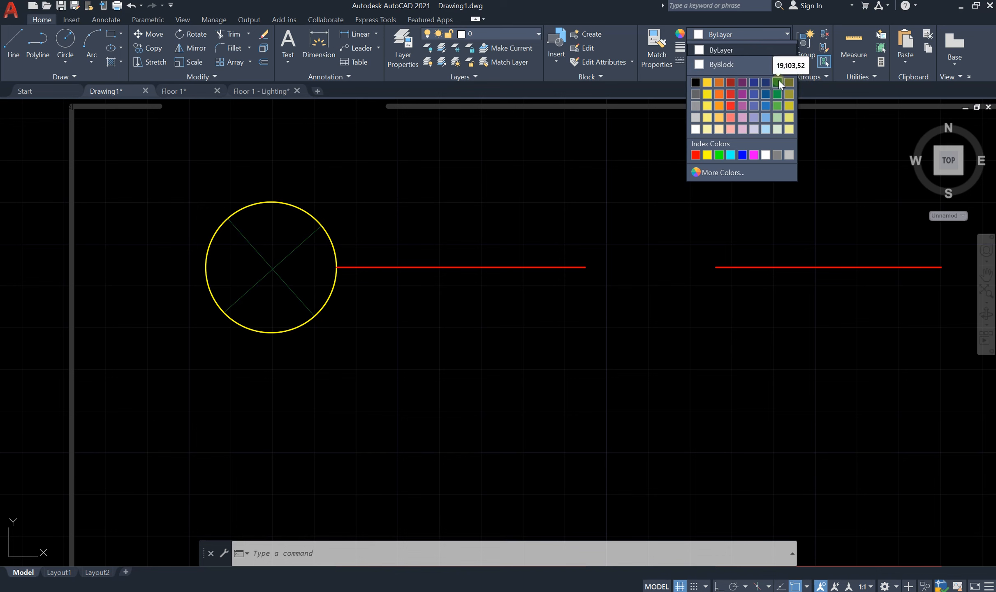
left_click(718, 154)
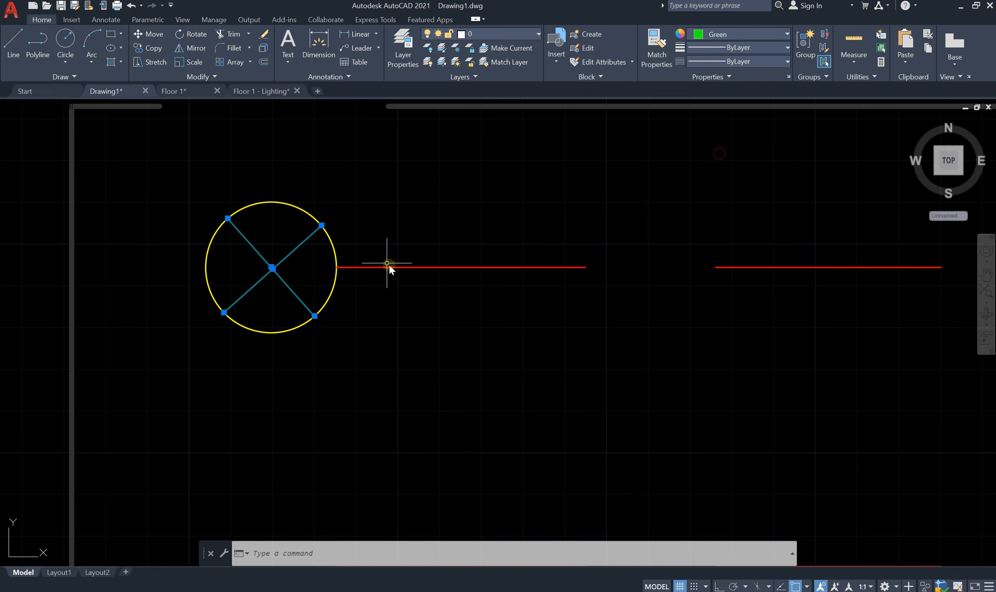
key("Escape")
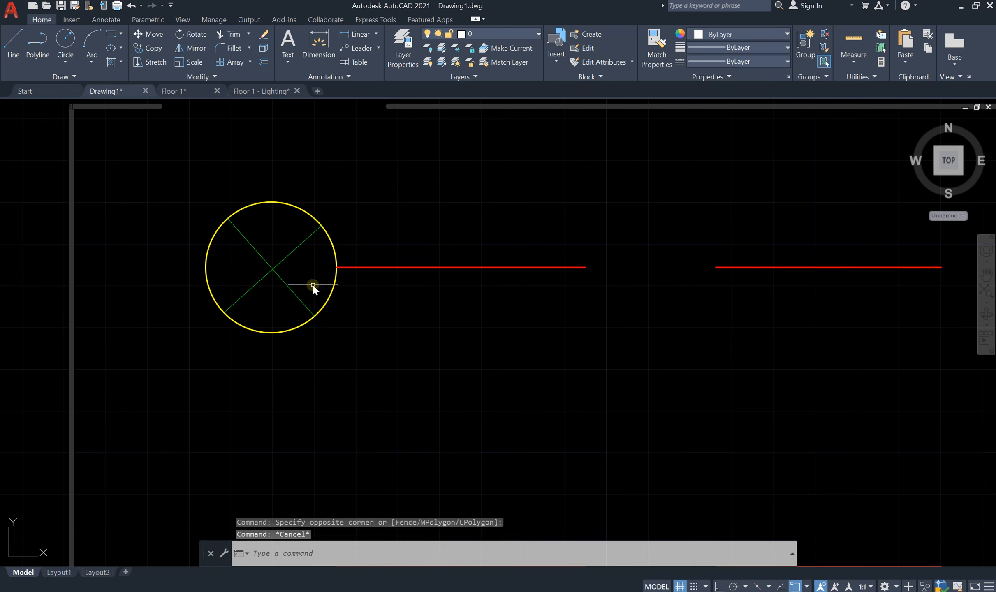
Define the upper-left circle and its cross as a block named C-LU, with the base point at the circle's centre
scroll(304, 257, "down", 3)
scroll(275, 256, "up", 2)
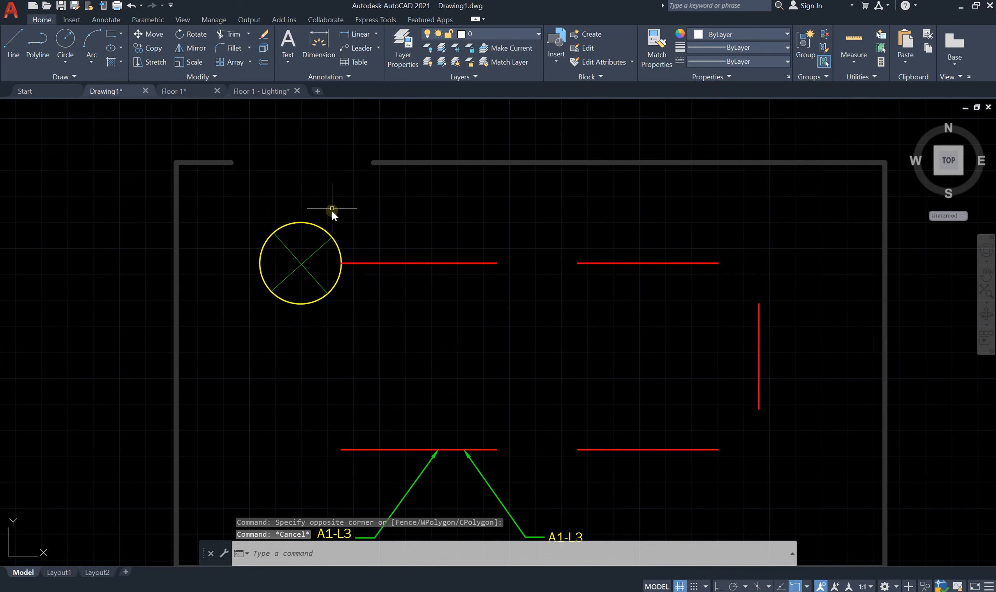
left_click(332, 208)
left_click(259, 327)
type("b")
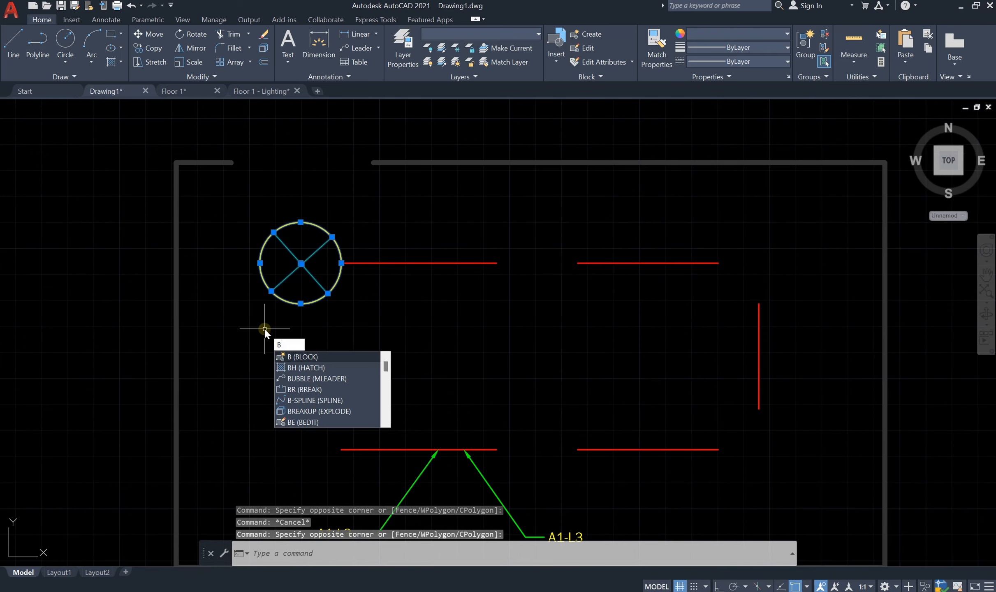
key("Return")
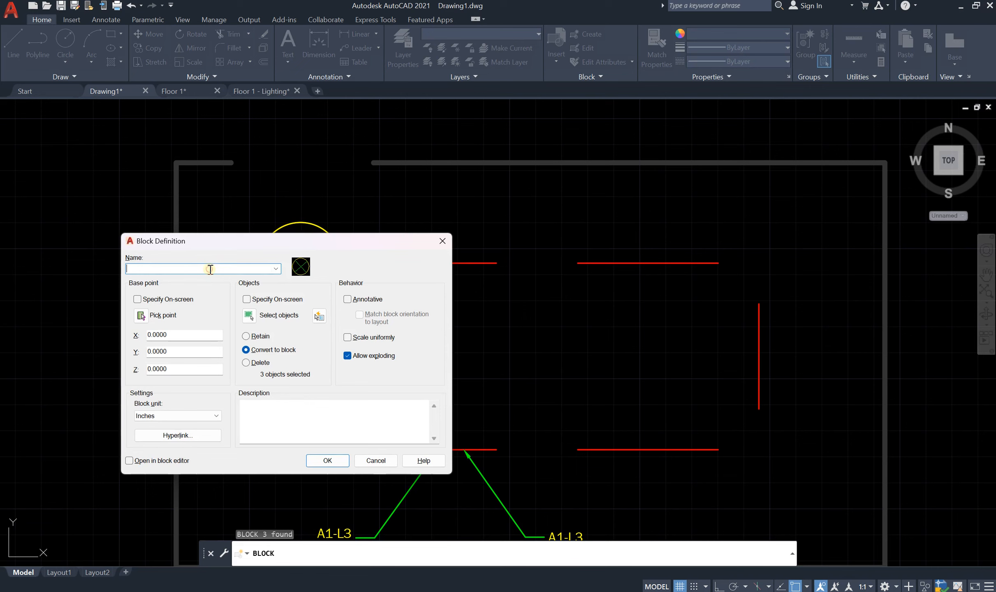
left_click(210, 270)
key("Caps_Lock")
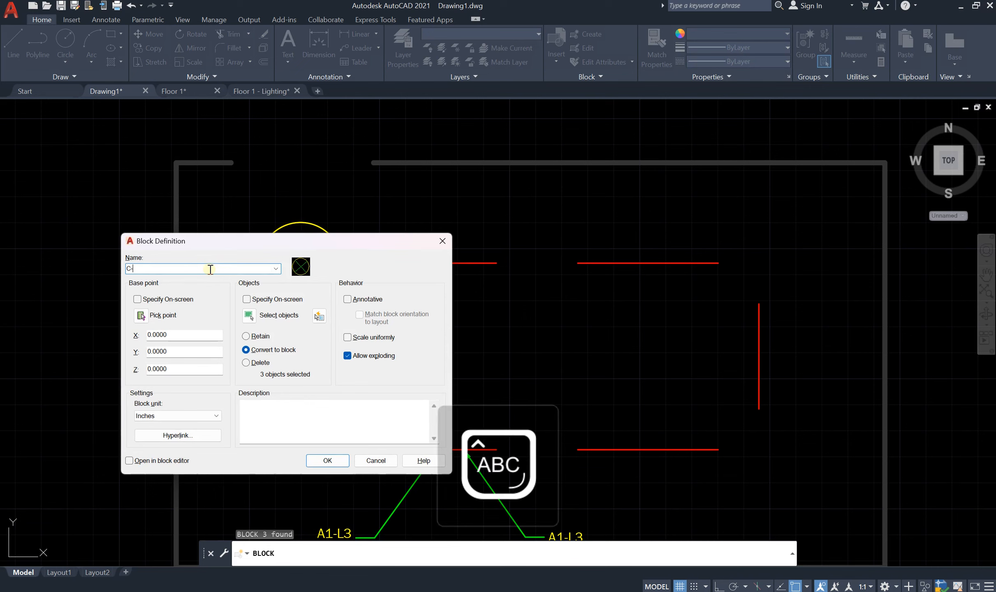
key("Caps_Lock")
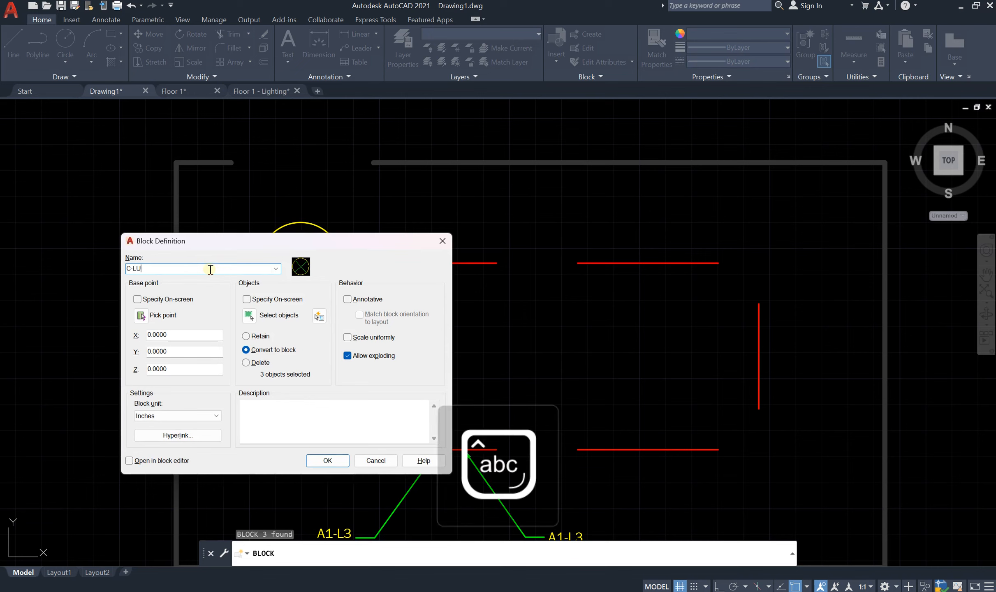
left_click(140, 316)
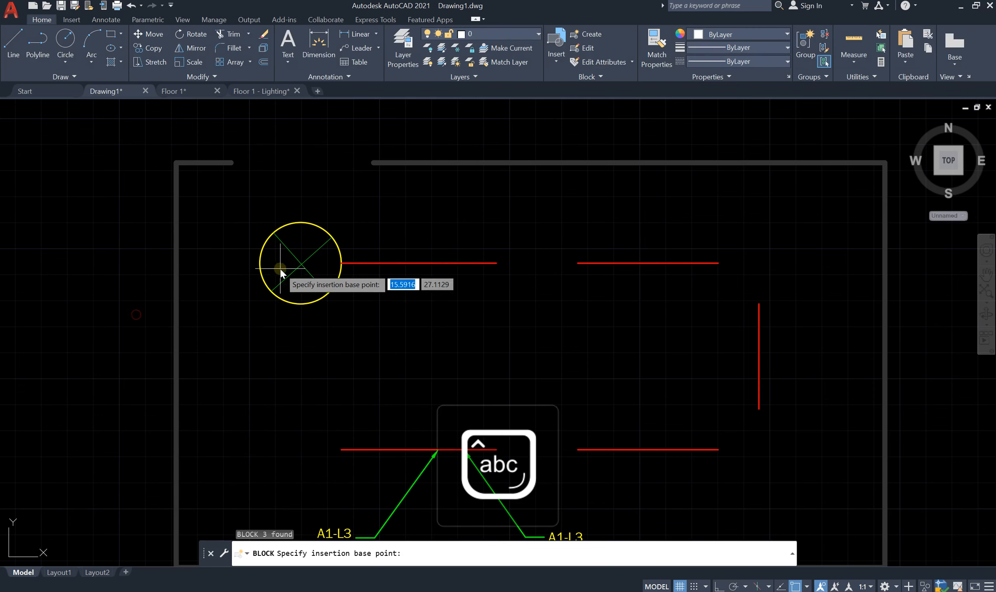
left_click(303, 263)
left_click(327, 460)
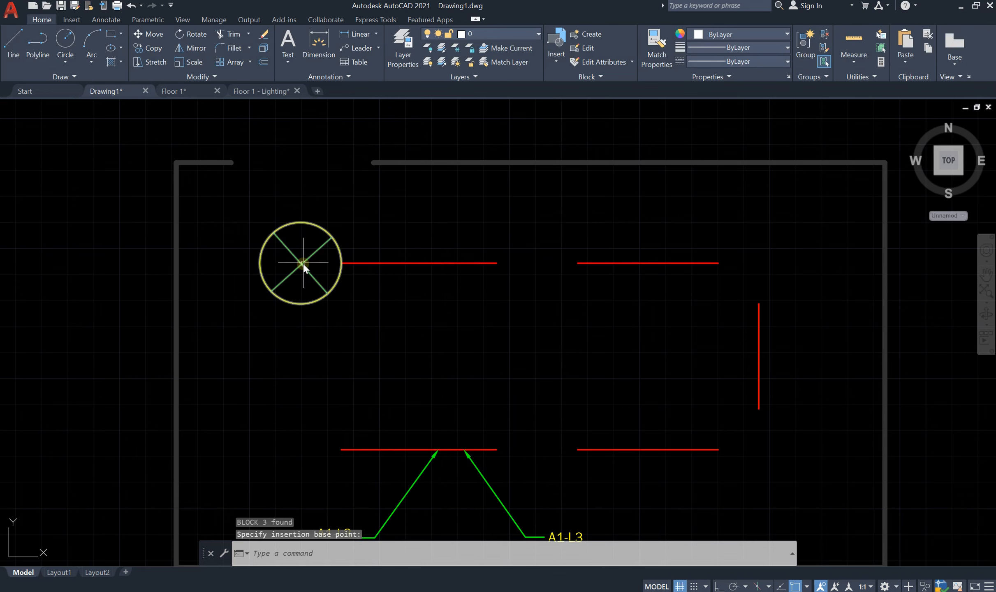
Copy the C-LU block from its centre to the lower-left, upper-middle and upper-right light positions, with Ortho on
scroll(290, 216, "down", 4)
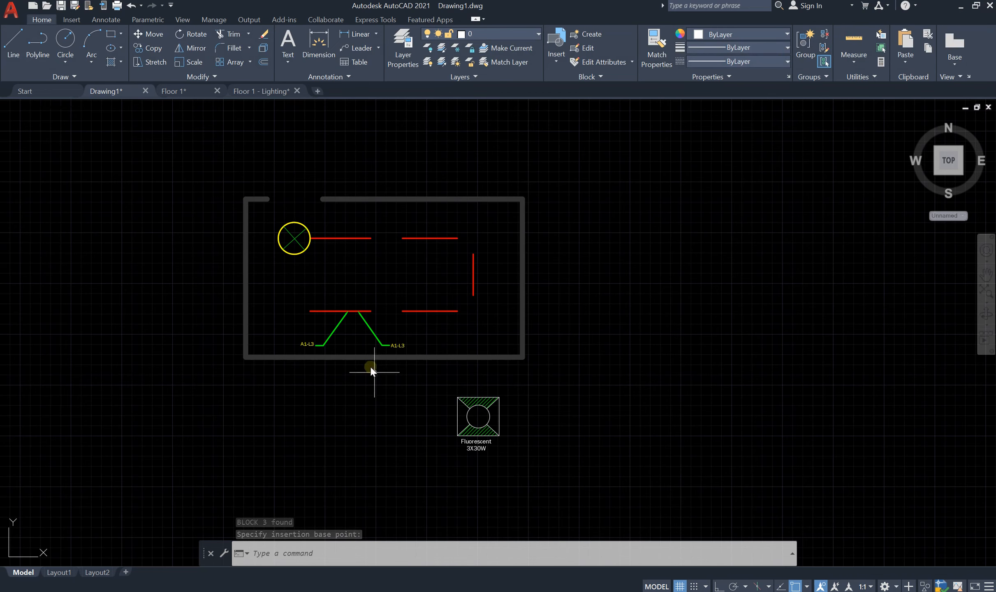
scroll(289, 246, "up", 2)
scroll(289, 246, "up", 2)
left_click(298, 229)
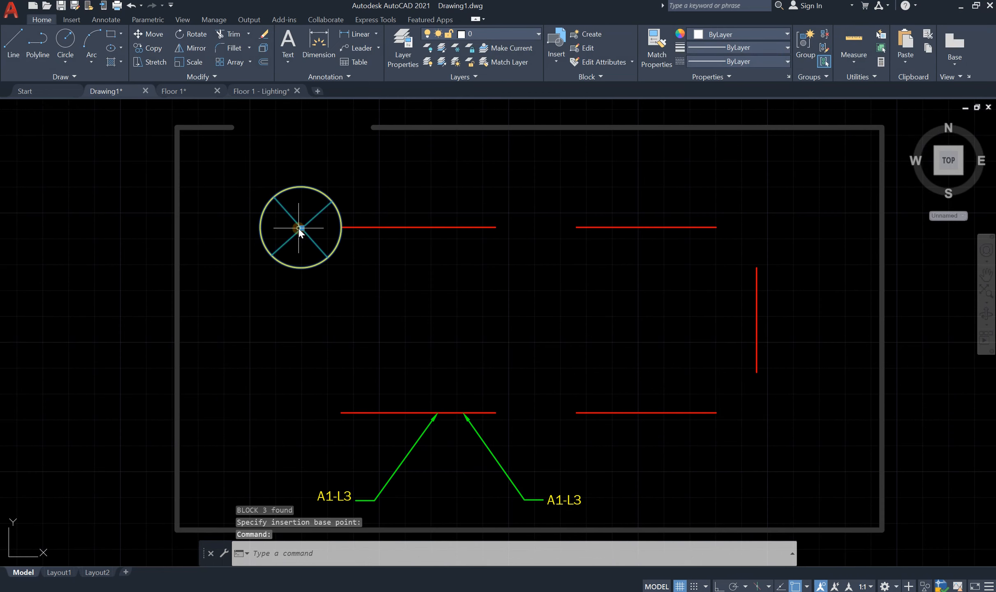
type("co")
key("Return")
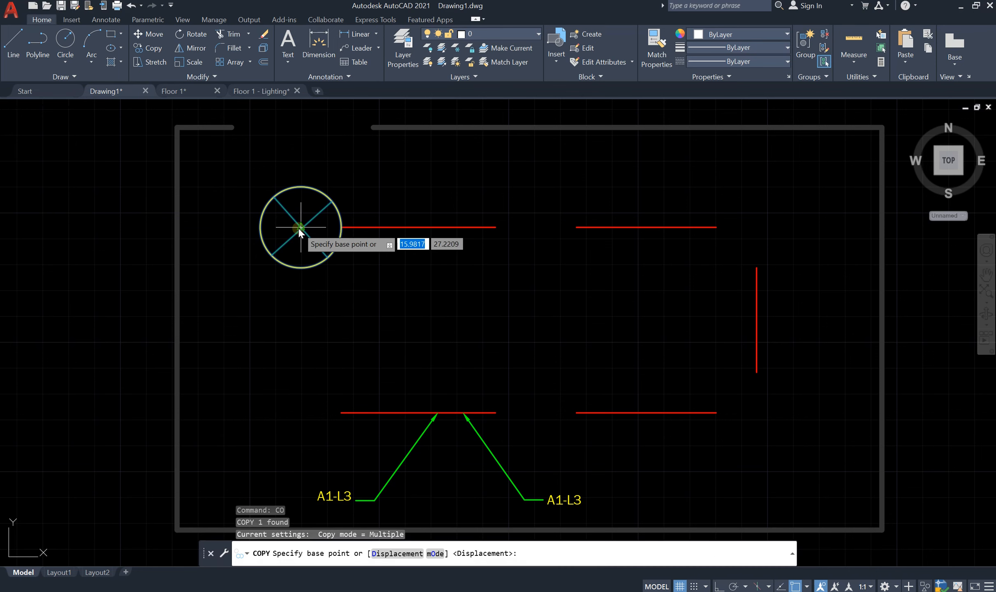
left_click(299, 229)
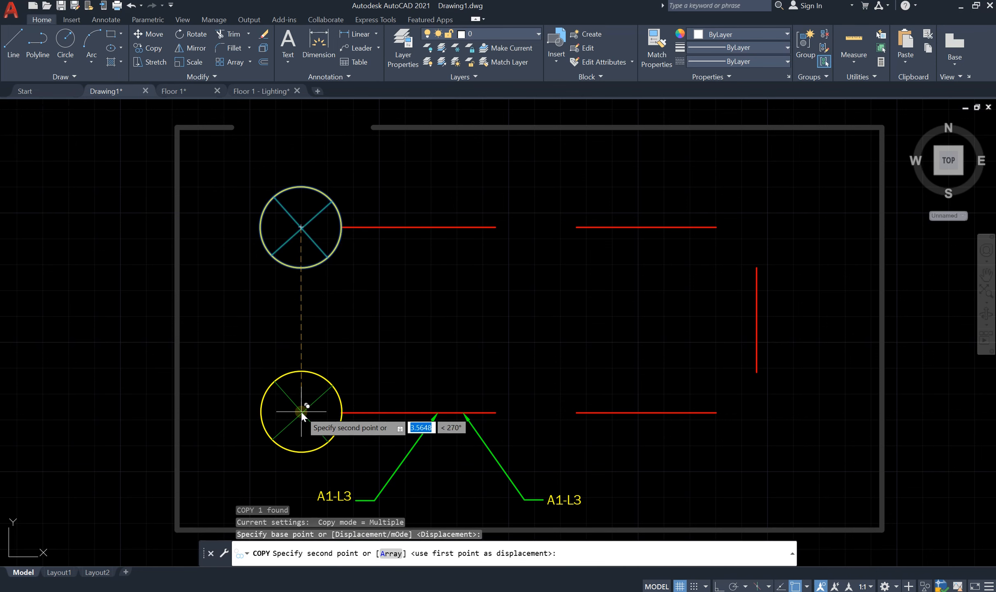
key("F8")
left_click(301, 412)
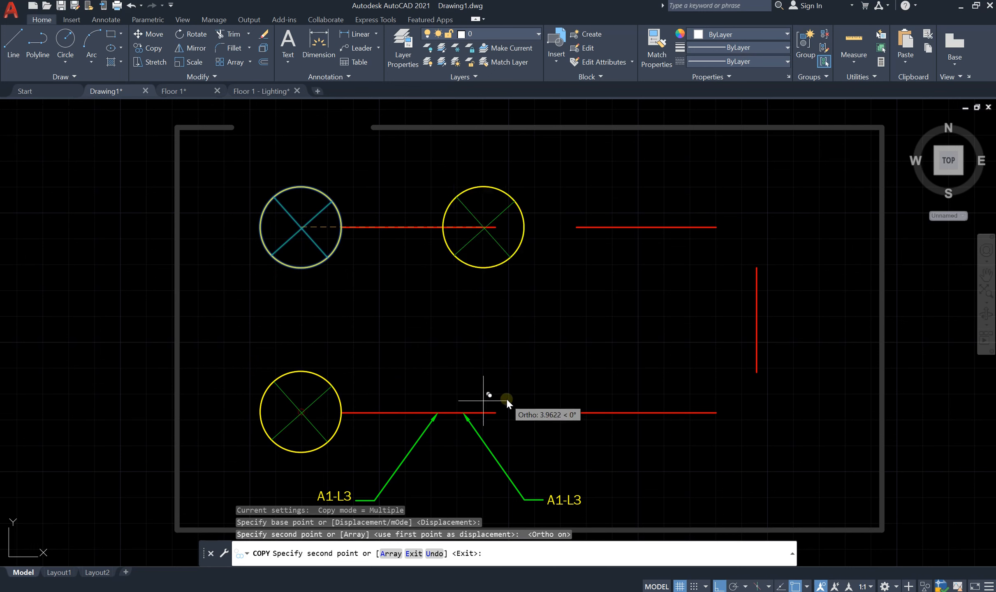
left_click(535, 414)
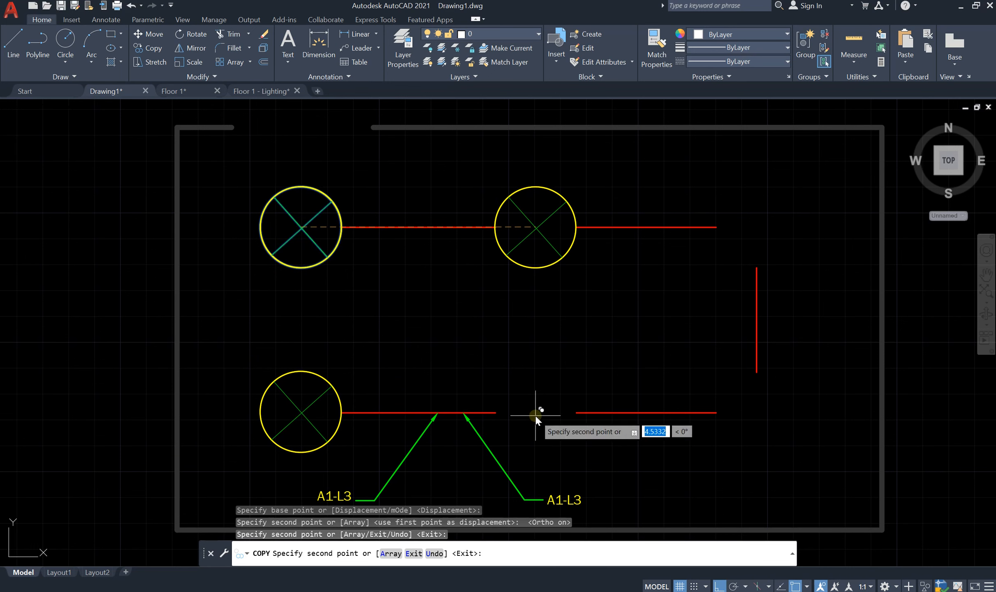
left_click(756, 432)
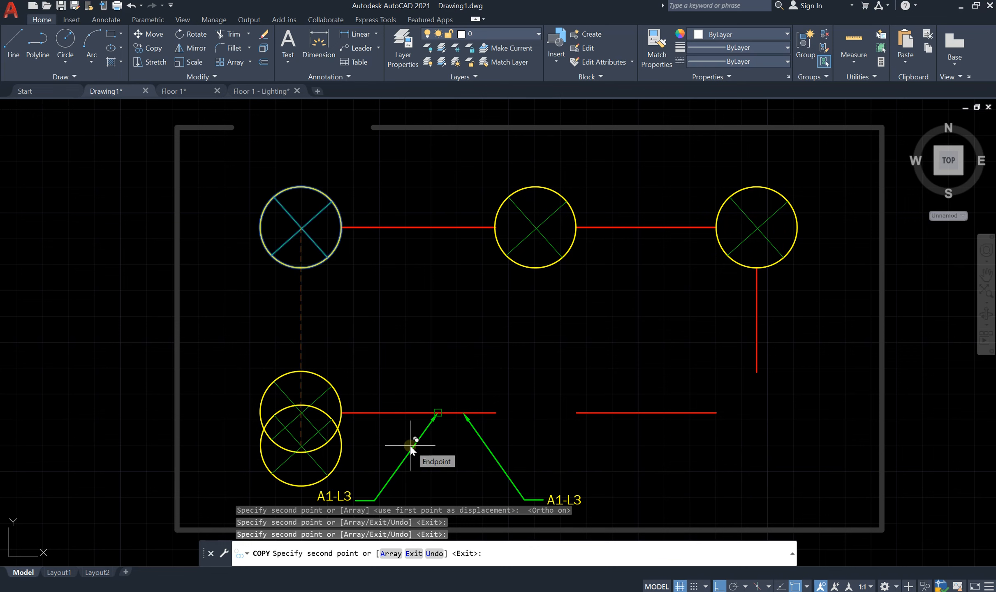
key("Escape")
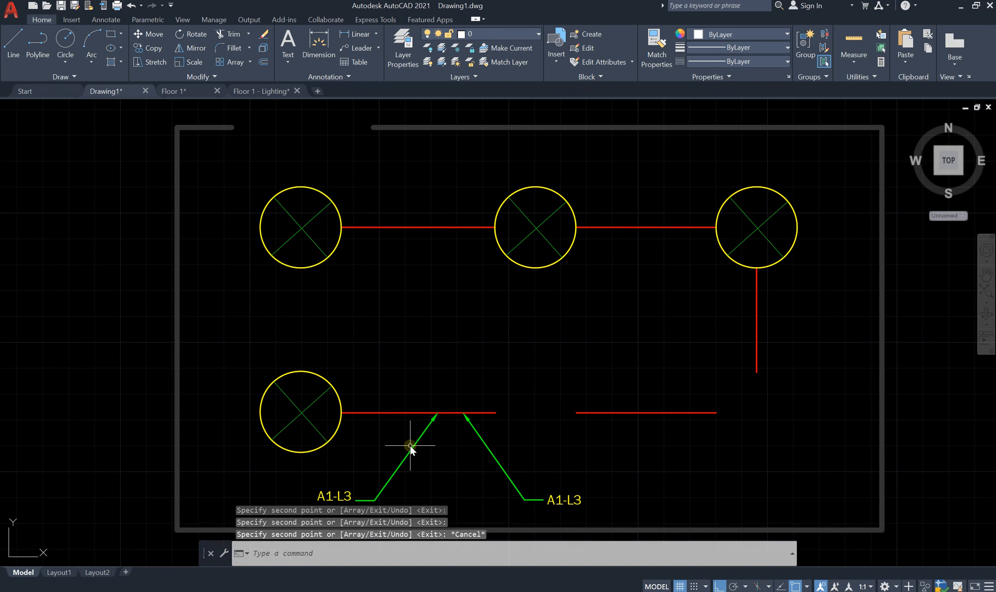
Copy the lower-left C-LU block horizontally to the lower-middle and lower-right light positions, filling the wiring gaps
left_click(316, 374)
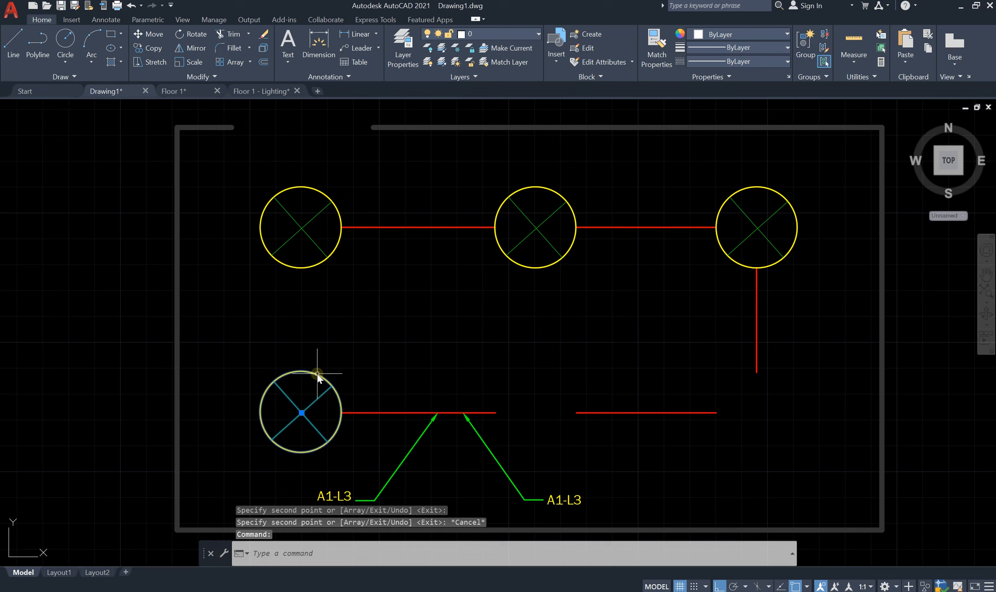
type("co")
key("Return")
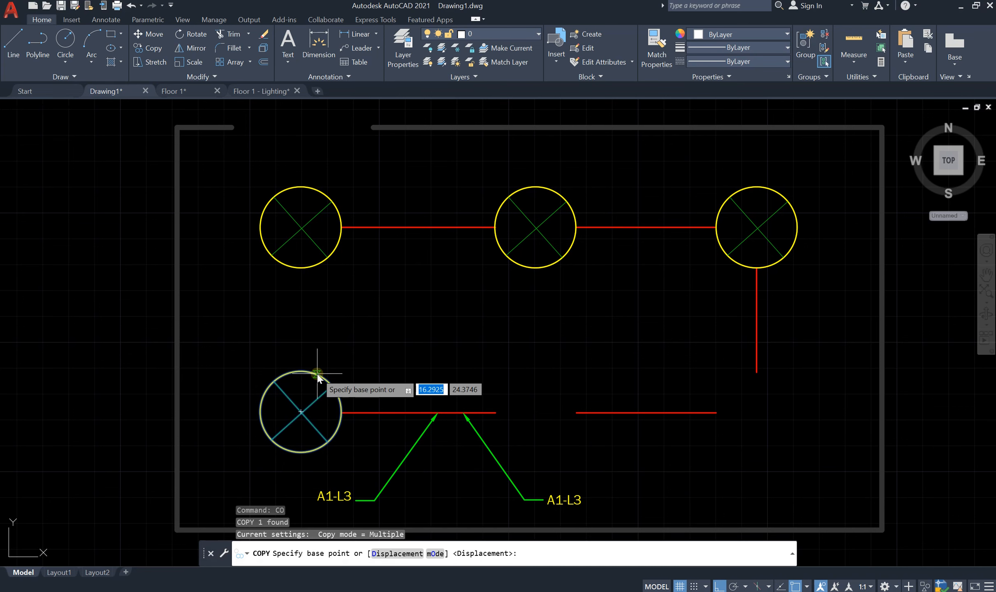
left_click(304, 414)
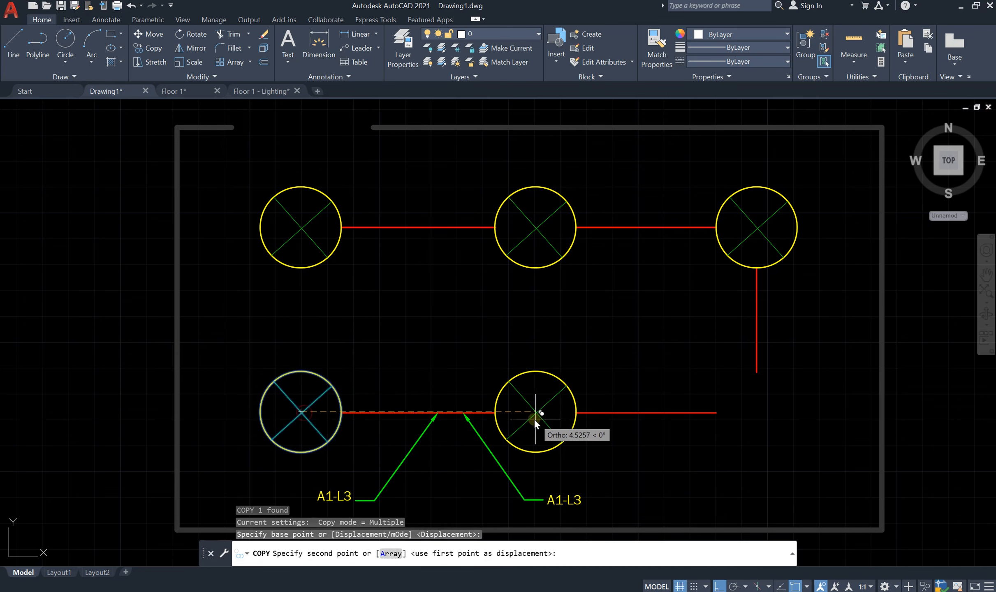
left_click(535, 420)
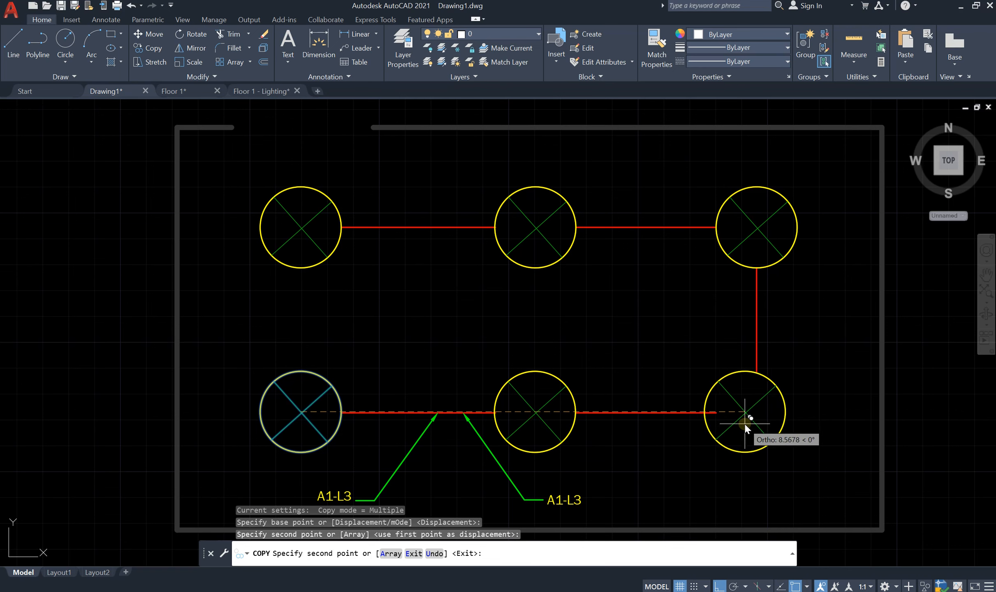
left_click(755, 421)
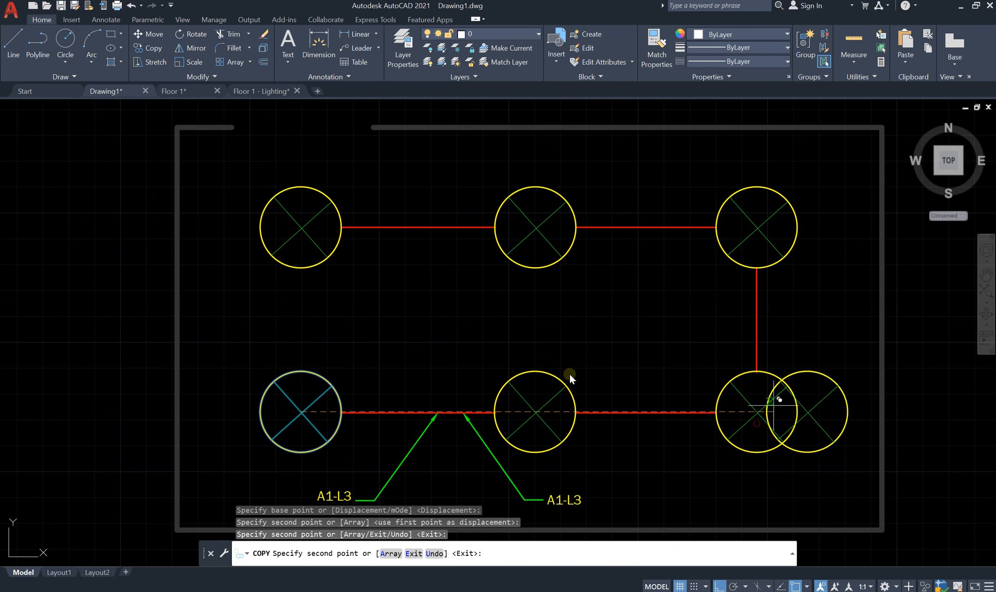
key("Return")
scroll(257, 304, "down", 5)
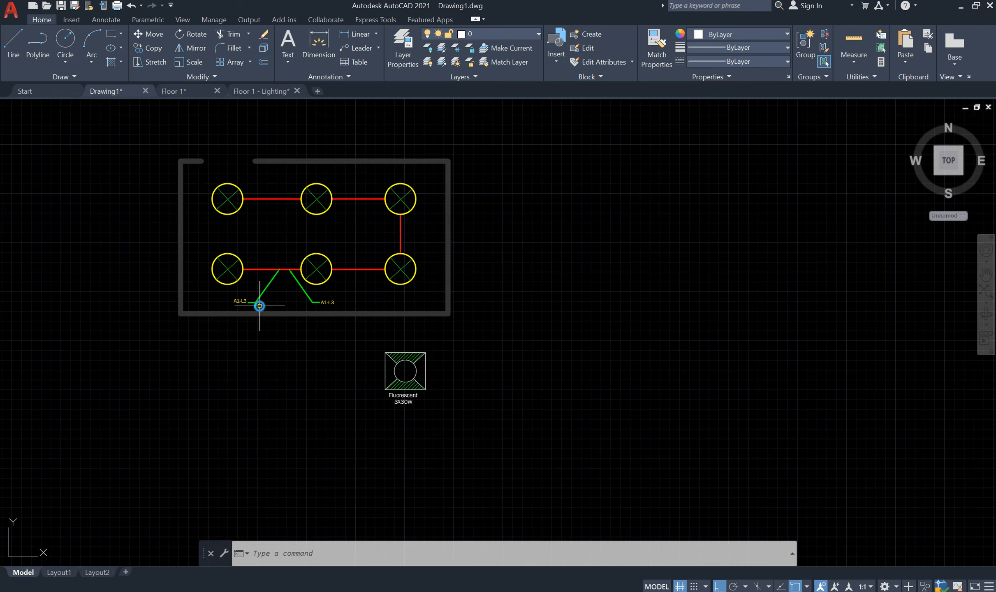
scroll(302, 252, "up", 2)
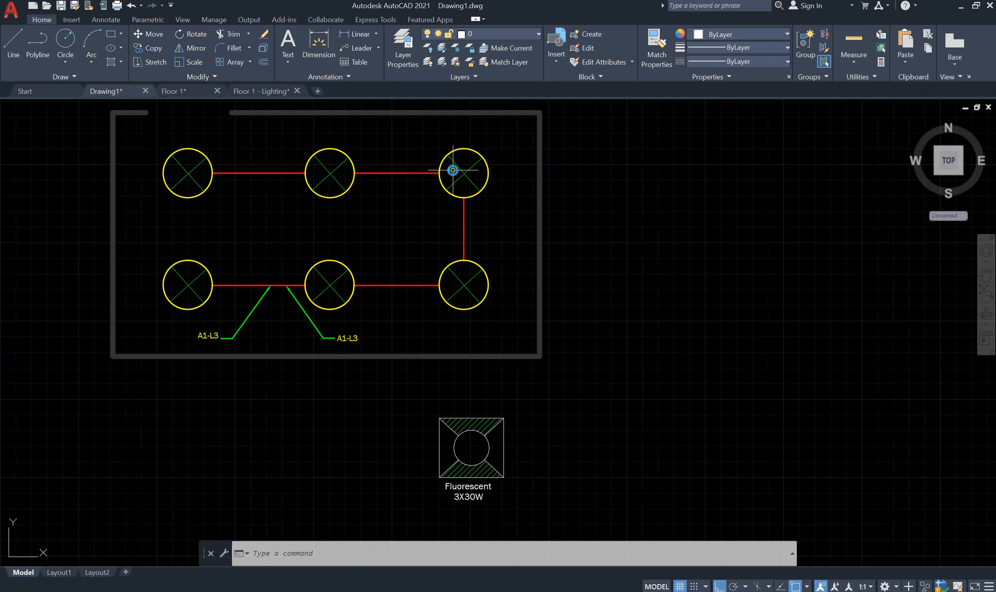
scroll(481, 437, "down", 1)
scroll(479, 423, "up", 2)
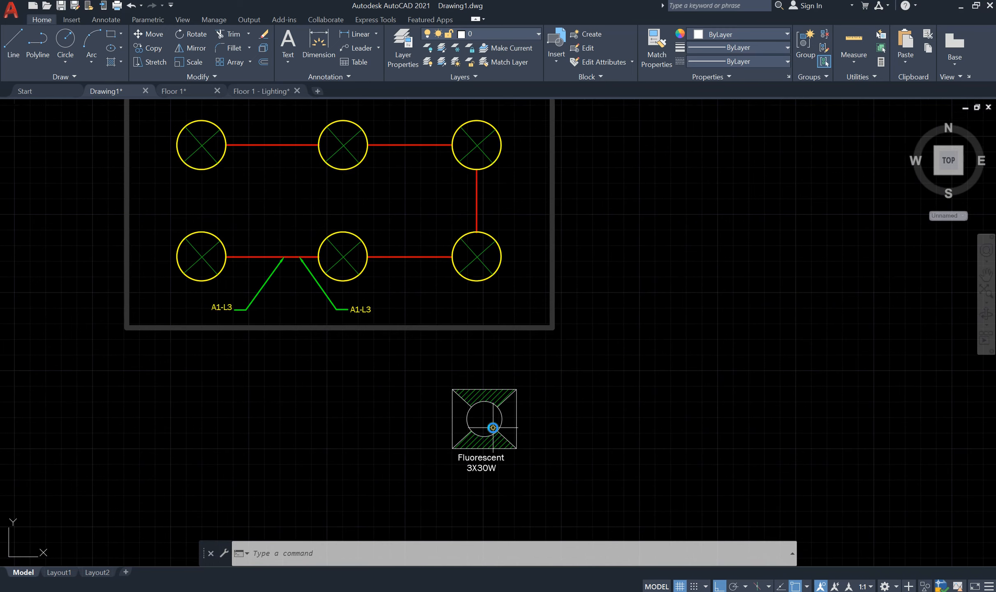
scroll(472, 403, "down", 4)
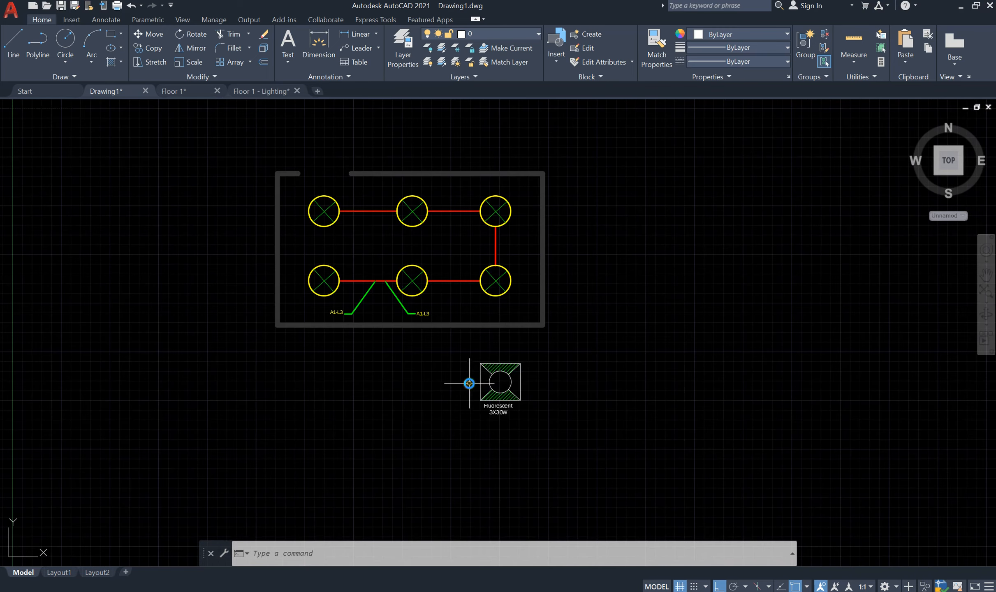
Replace all C-LU blocks in the drawing with the F-LU block using BLOCKREPLACE, answering Y to purging unreferenced items
scroll(476, 382, "up", 2)
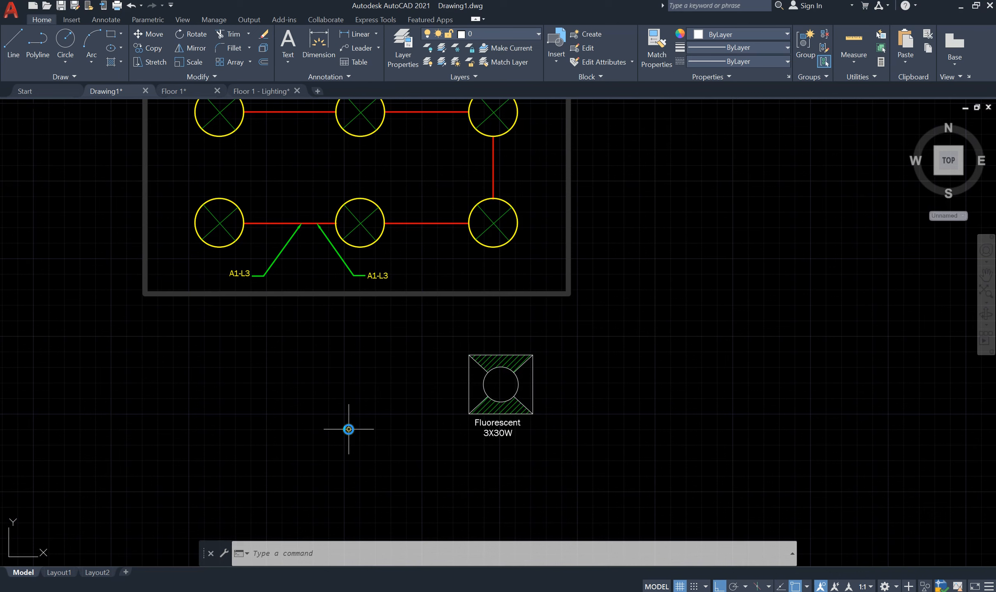
type("lo")
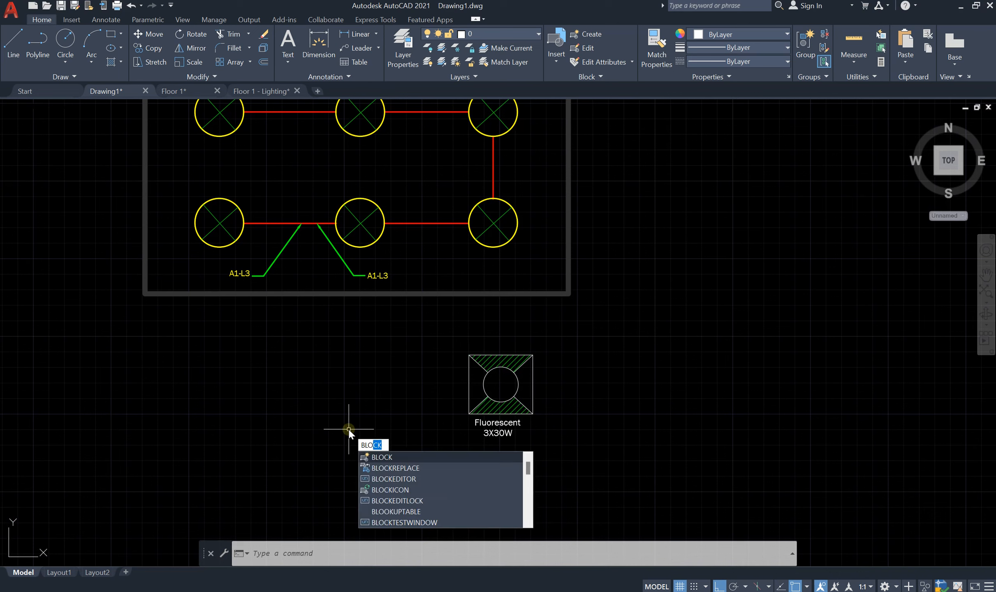
key("Return")
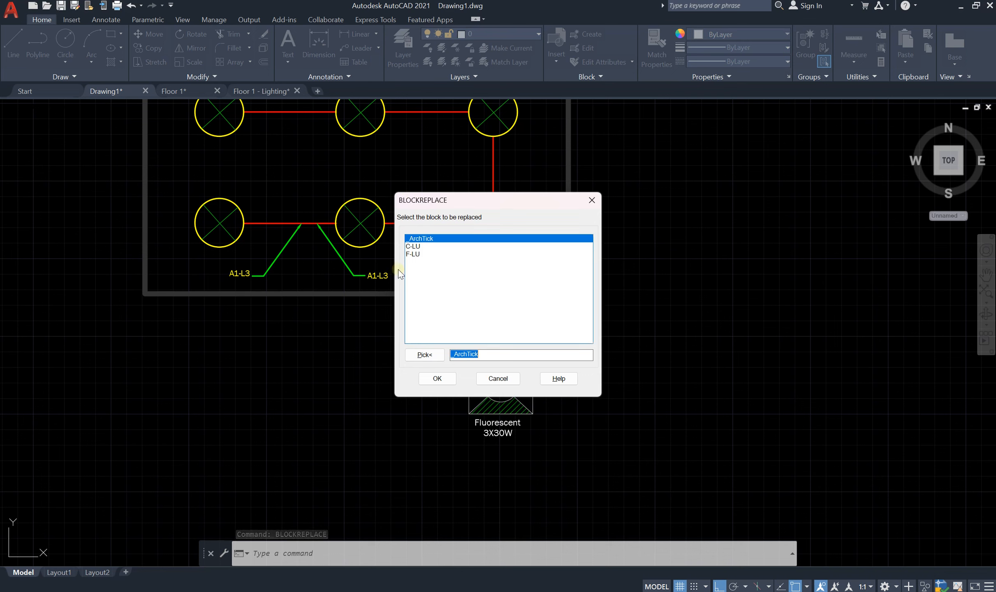
left_click(411, 247)
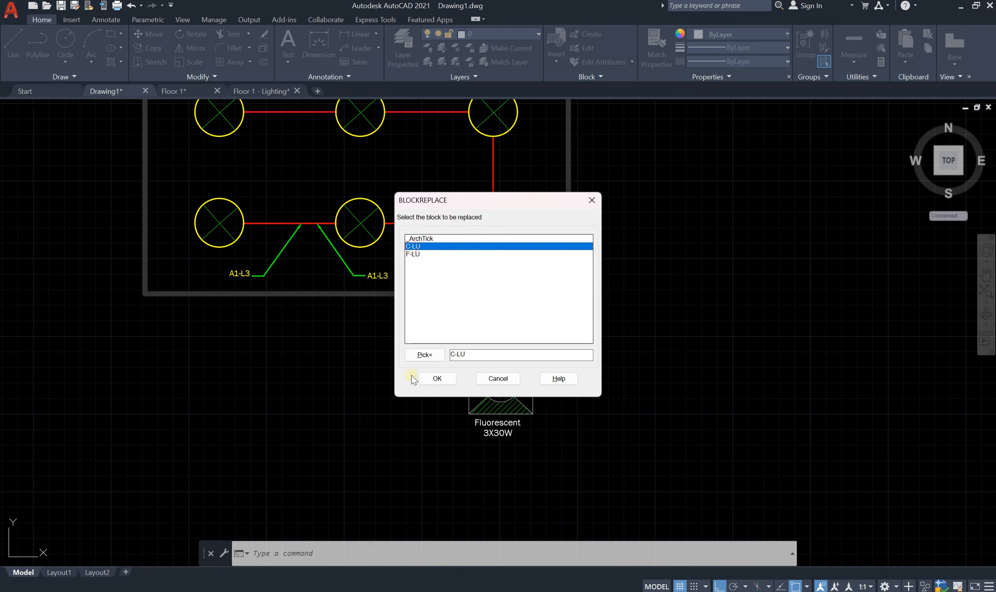
left_click(436, 379)
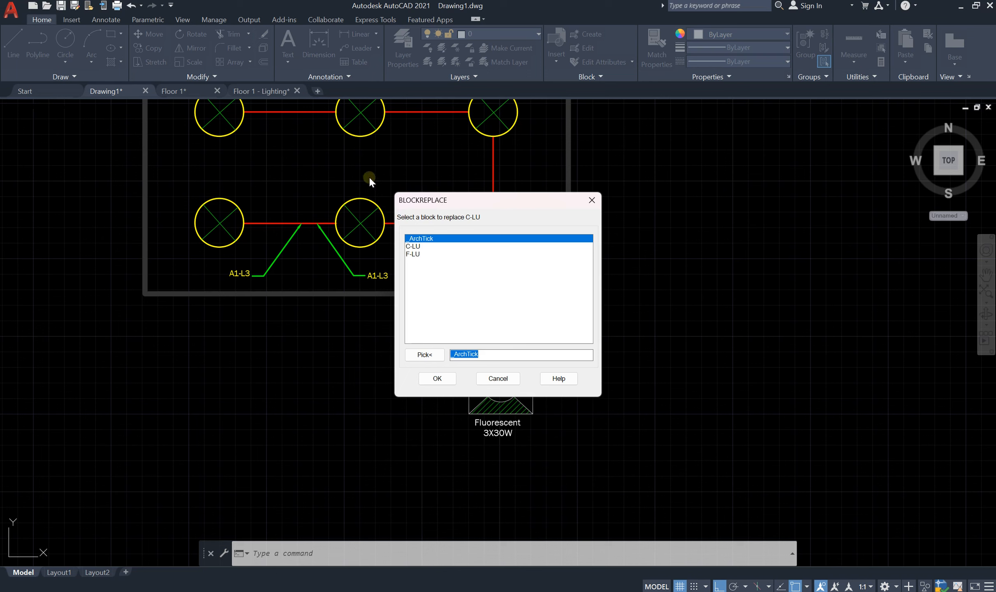
left_click(426, 254)
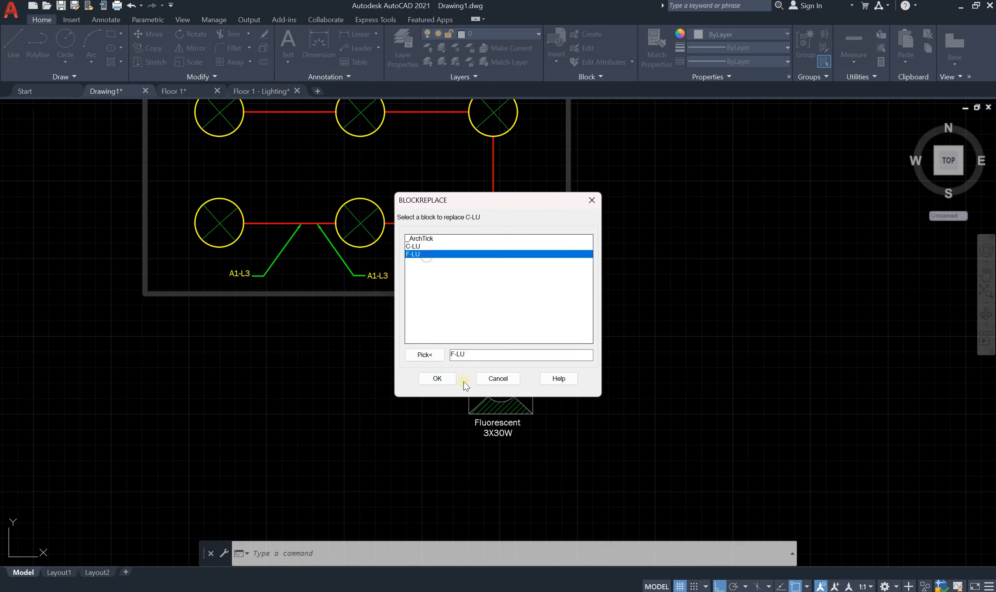
left_click(442, 379)
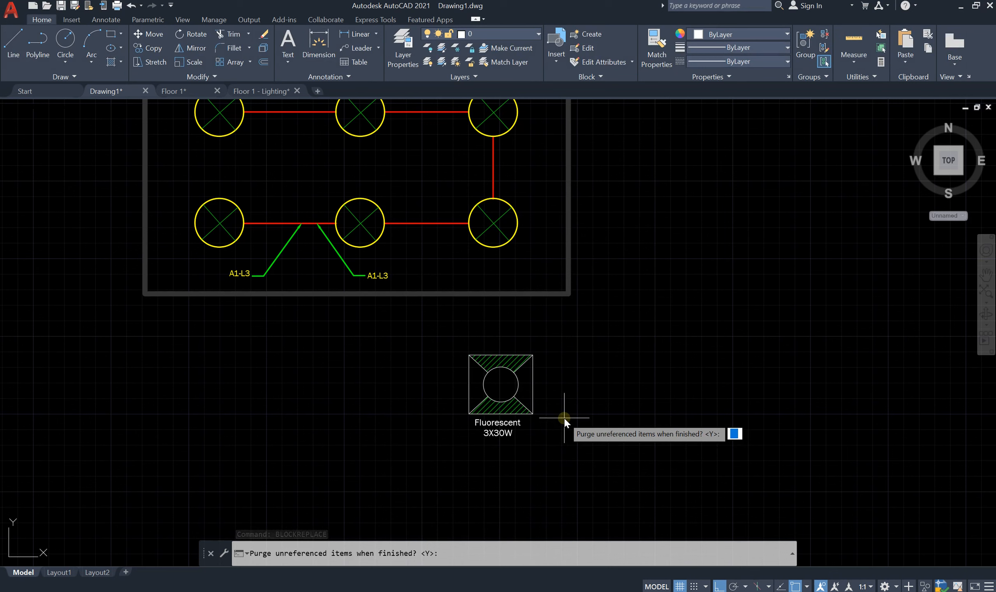
type("Y")
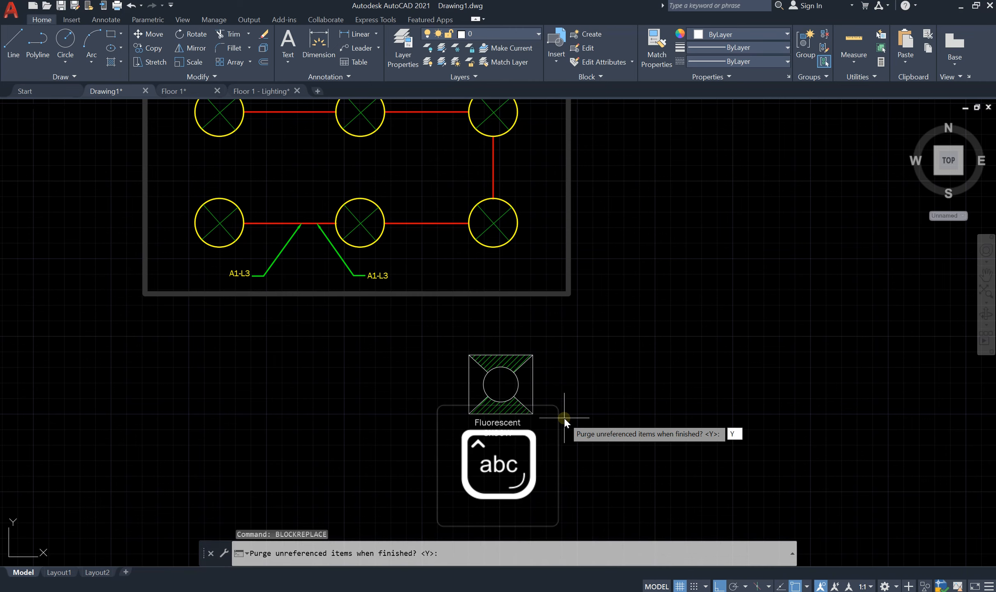
key("Return")
scroll(328, 293, "down", 3)
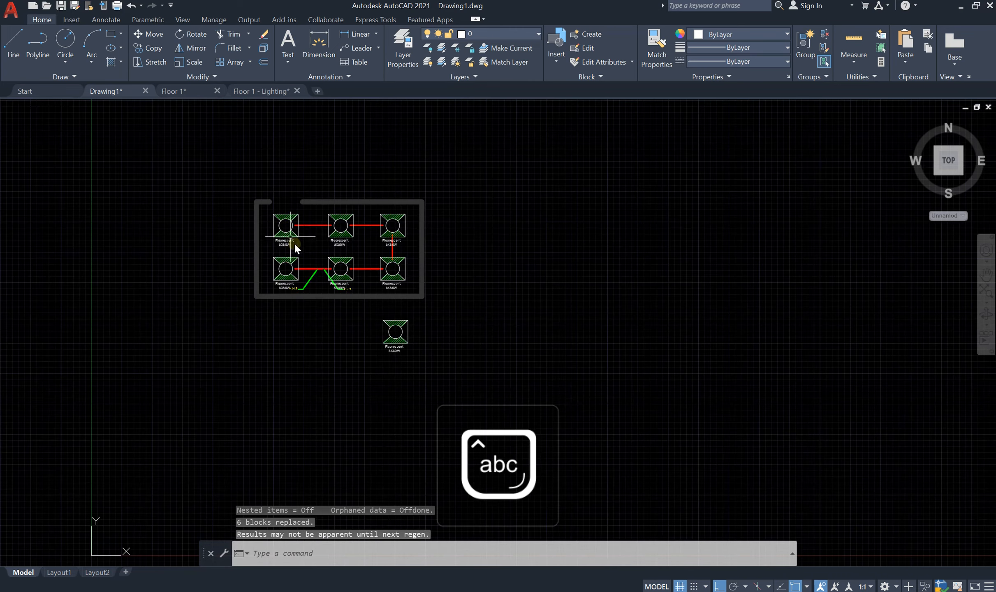
scroll(294, 242, "up", 8)
scroll(303, 264, "down", 4)
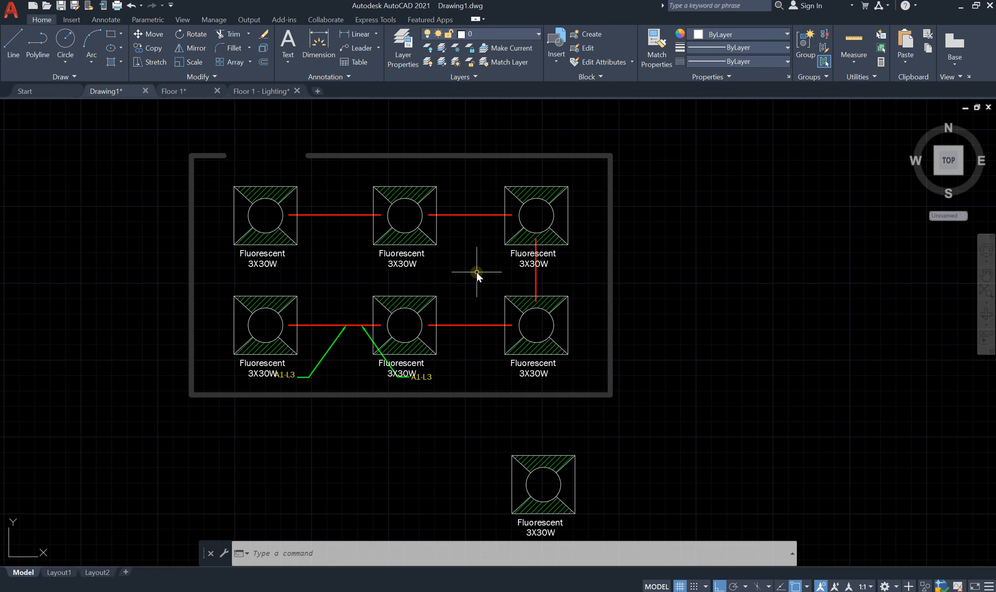
scroll(475, 271, "down", 4)
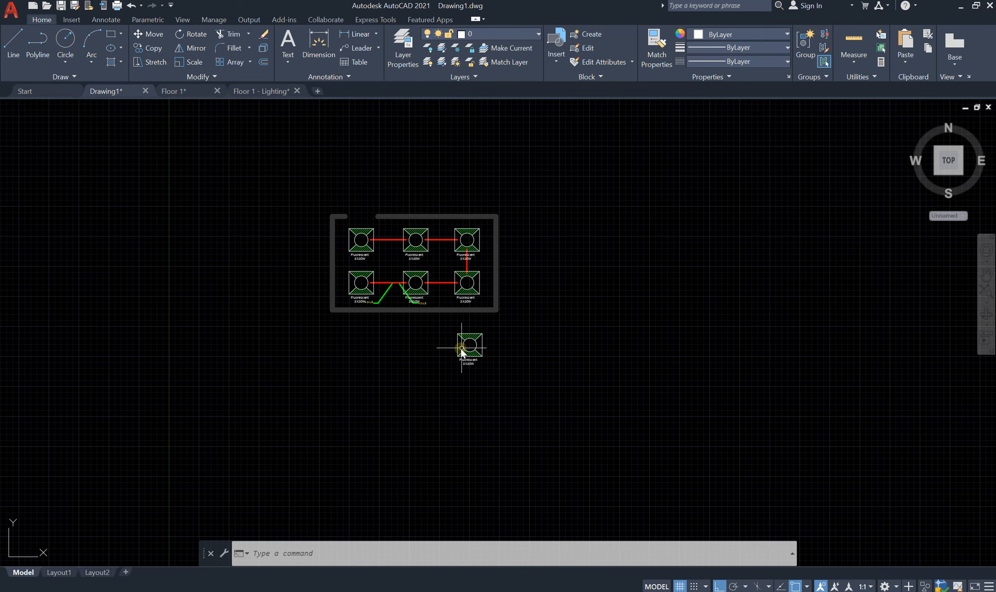
scroll(466, 347, "up", 8)
scroll(468, 347, "down", 8)
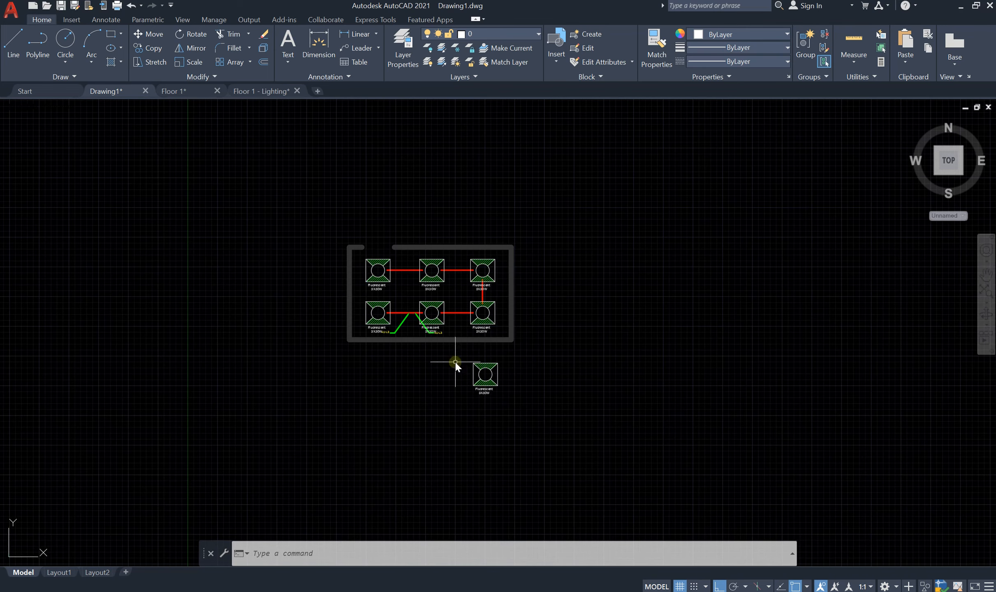